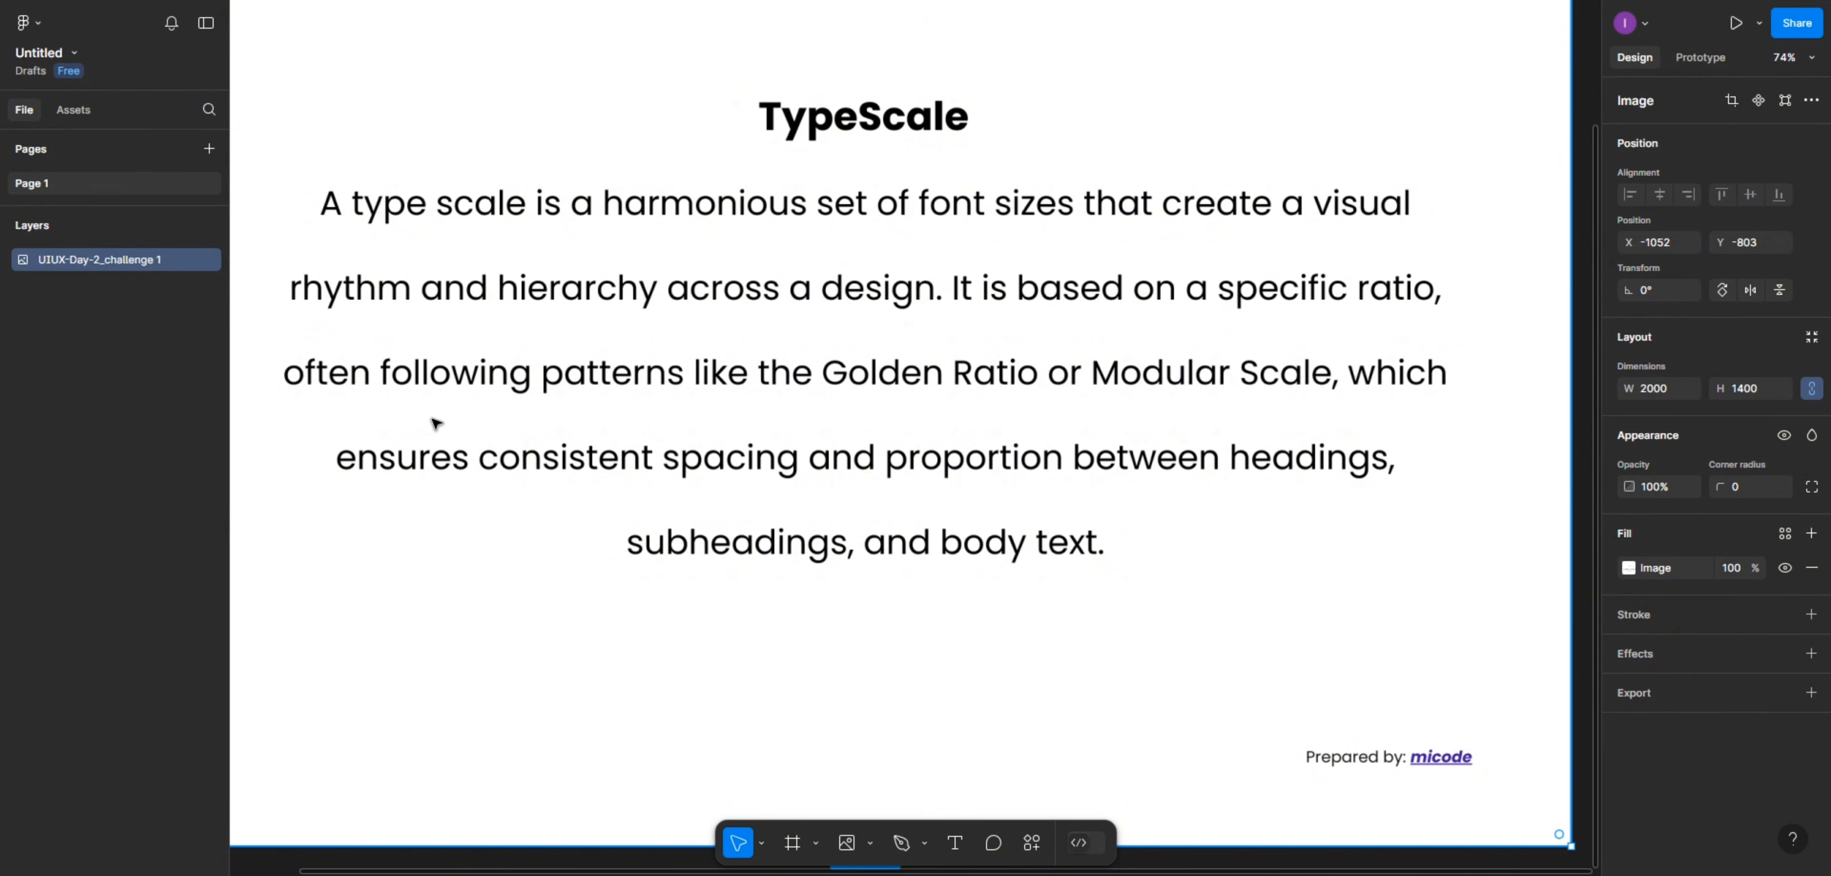
- Search for "type scale" in a new browser tab and open the Typescale website
key(ctrl+t)
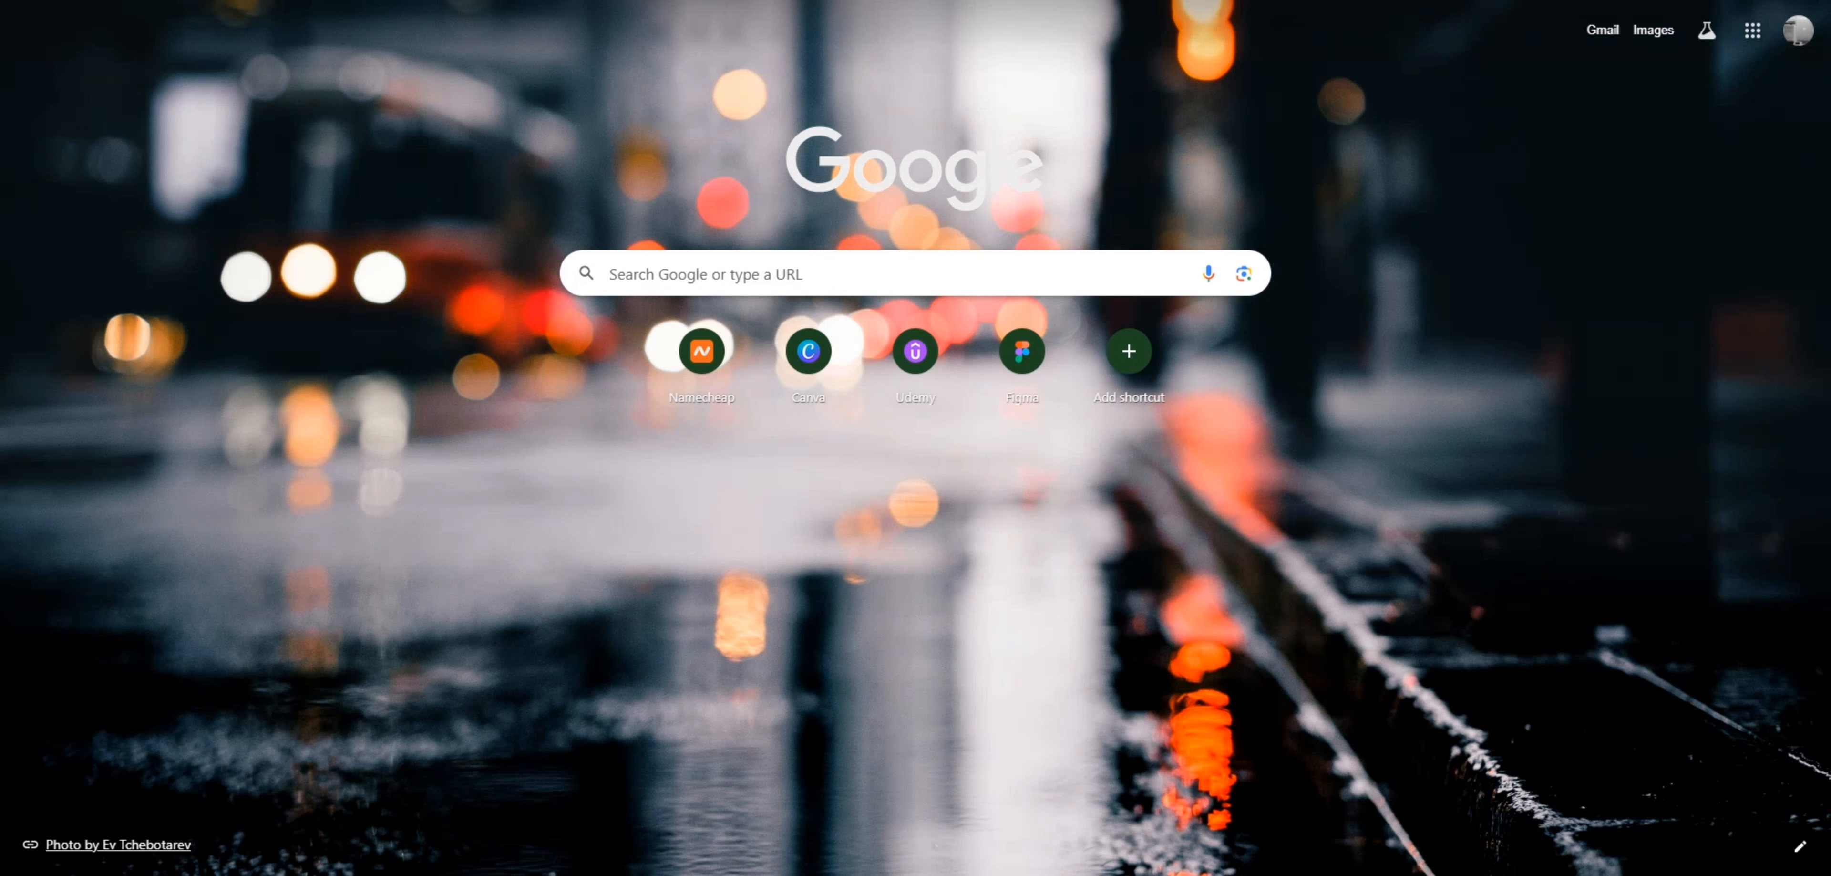
text(t)
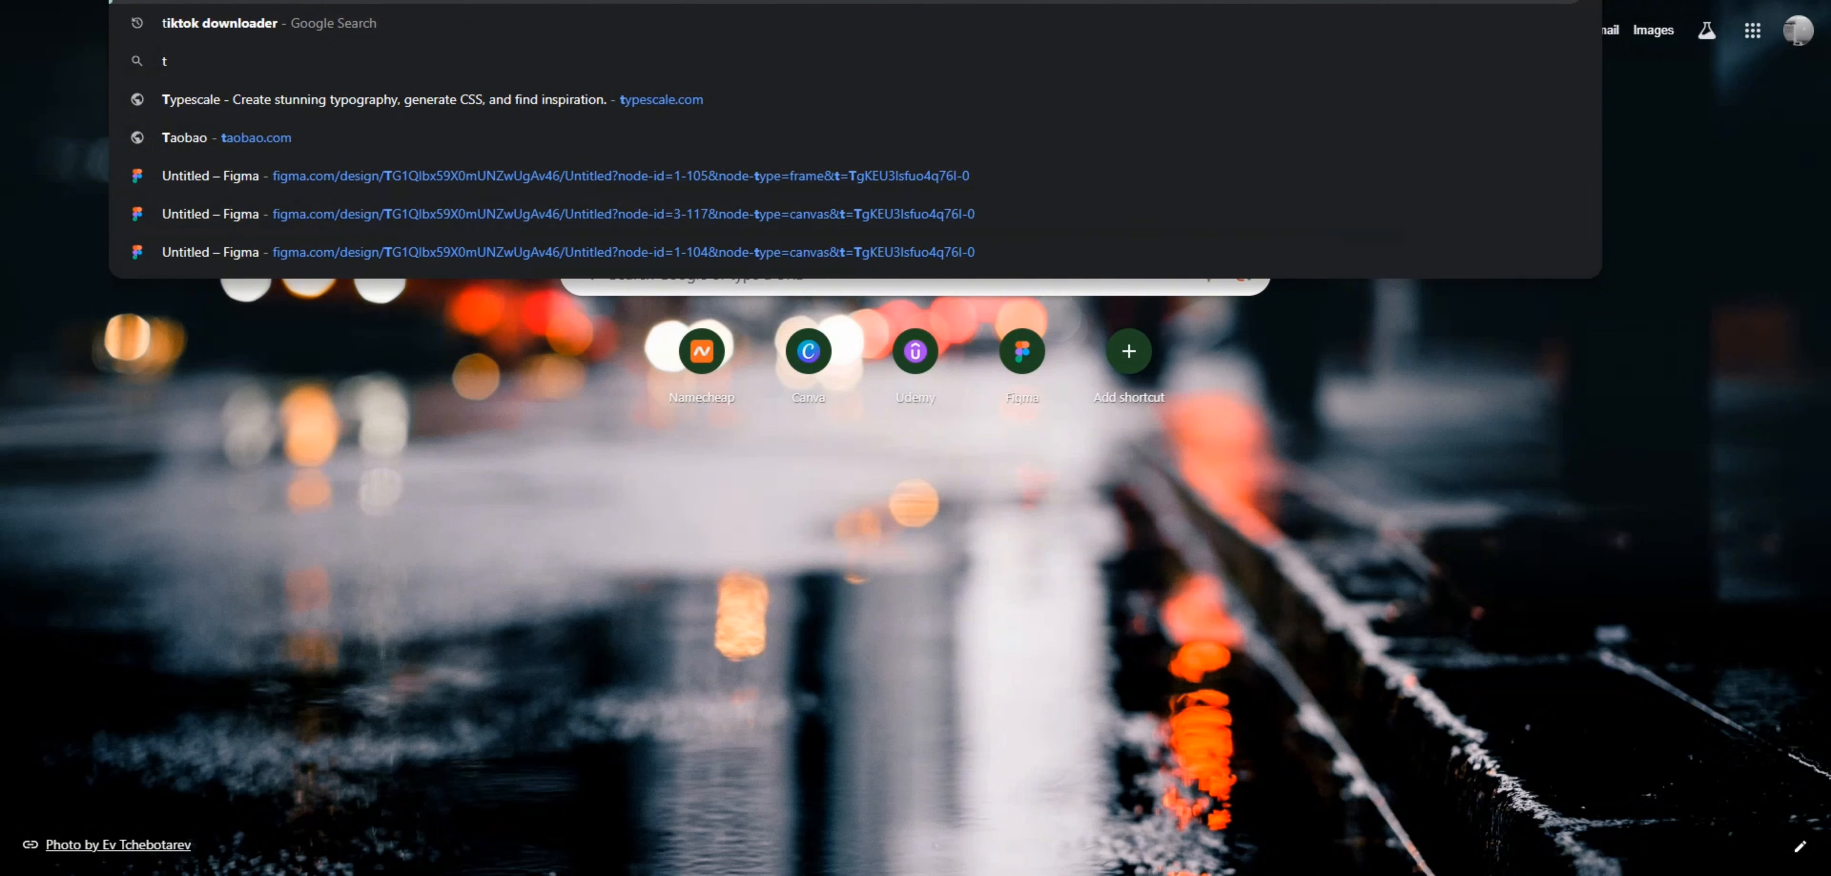
text(ype scale)
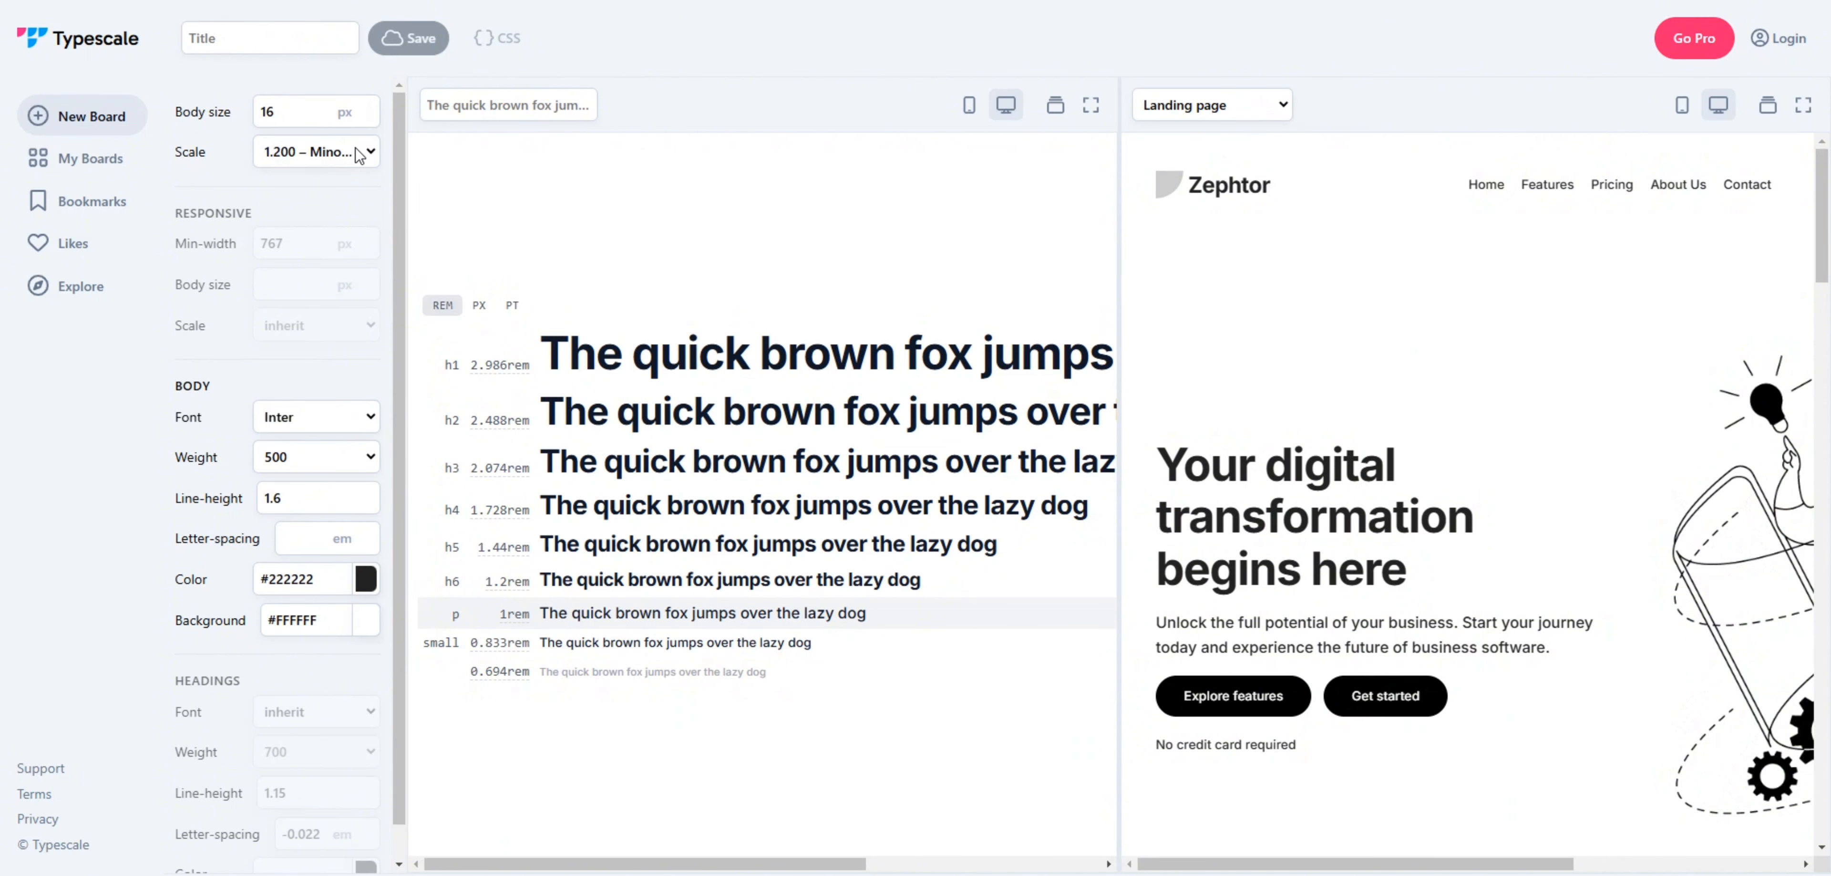
- Look through the available scale ratios, including Golden Ratio, and the body font choices without changing them
click(372, 152)
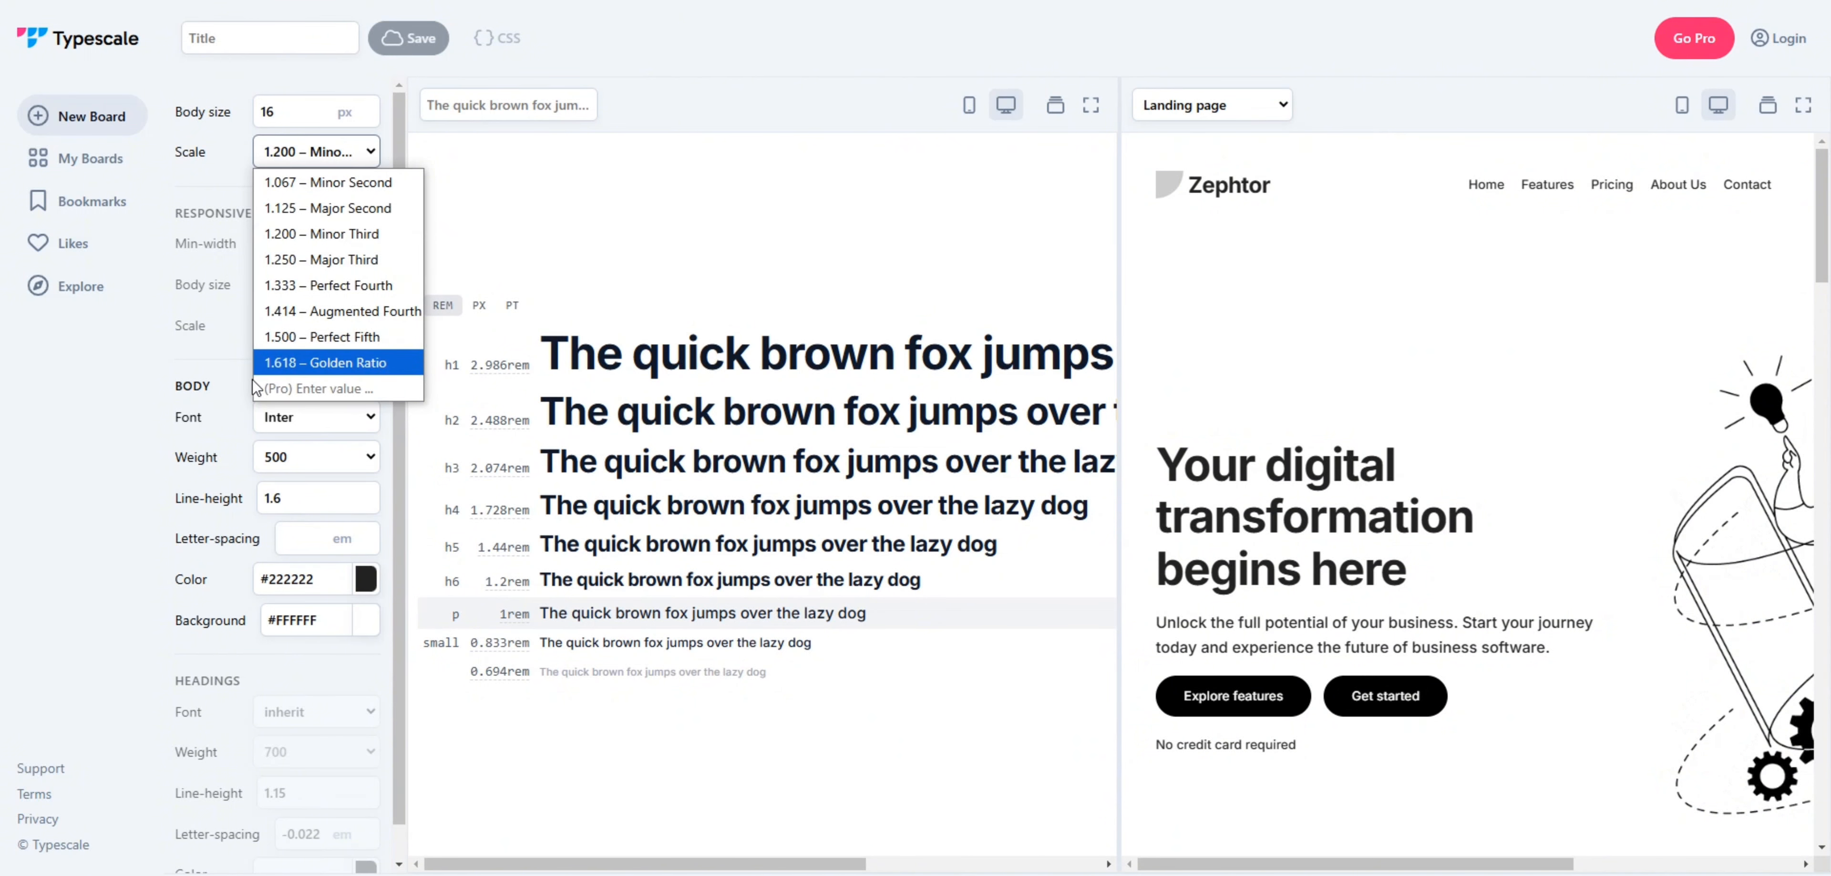
click(238, 376)
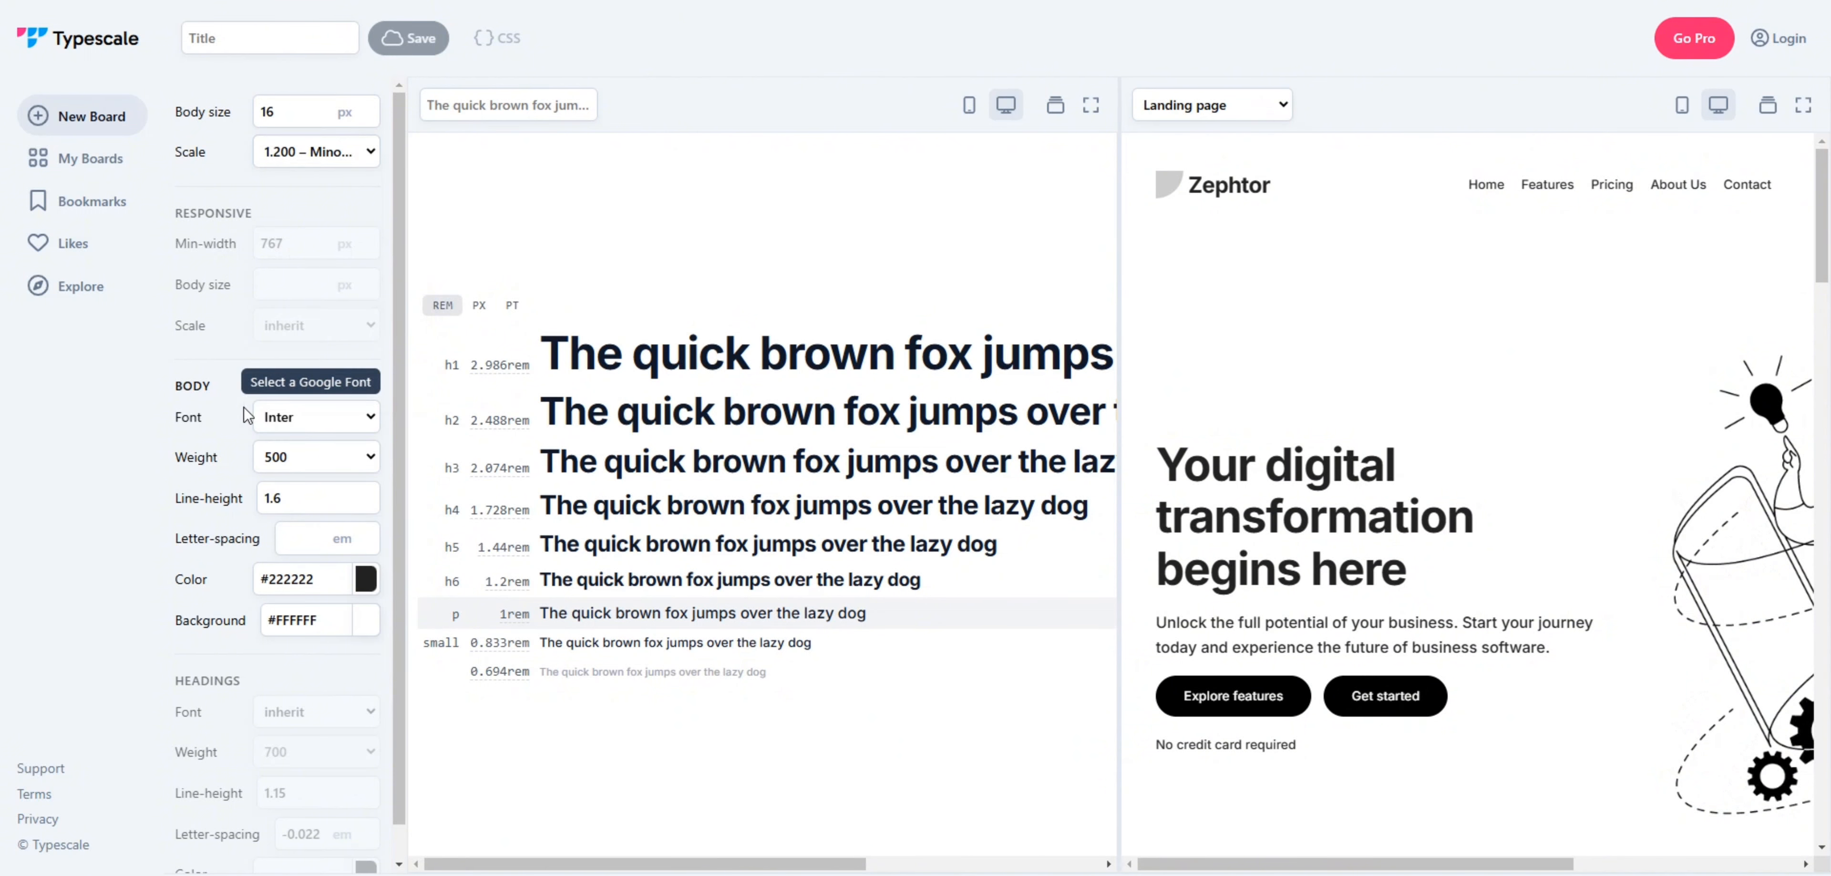
click(290, 425)
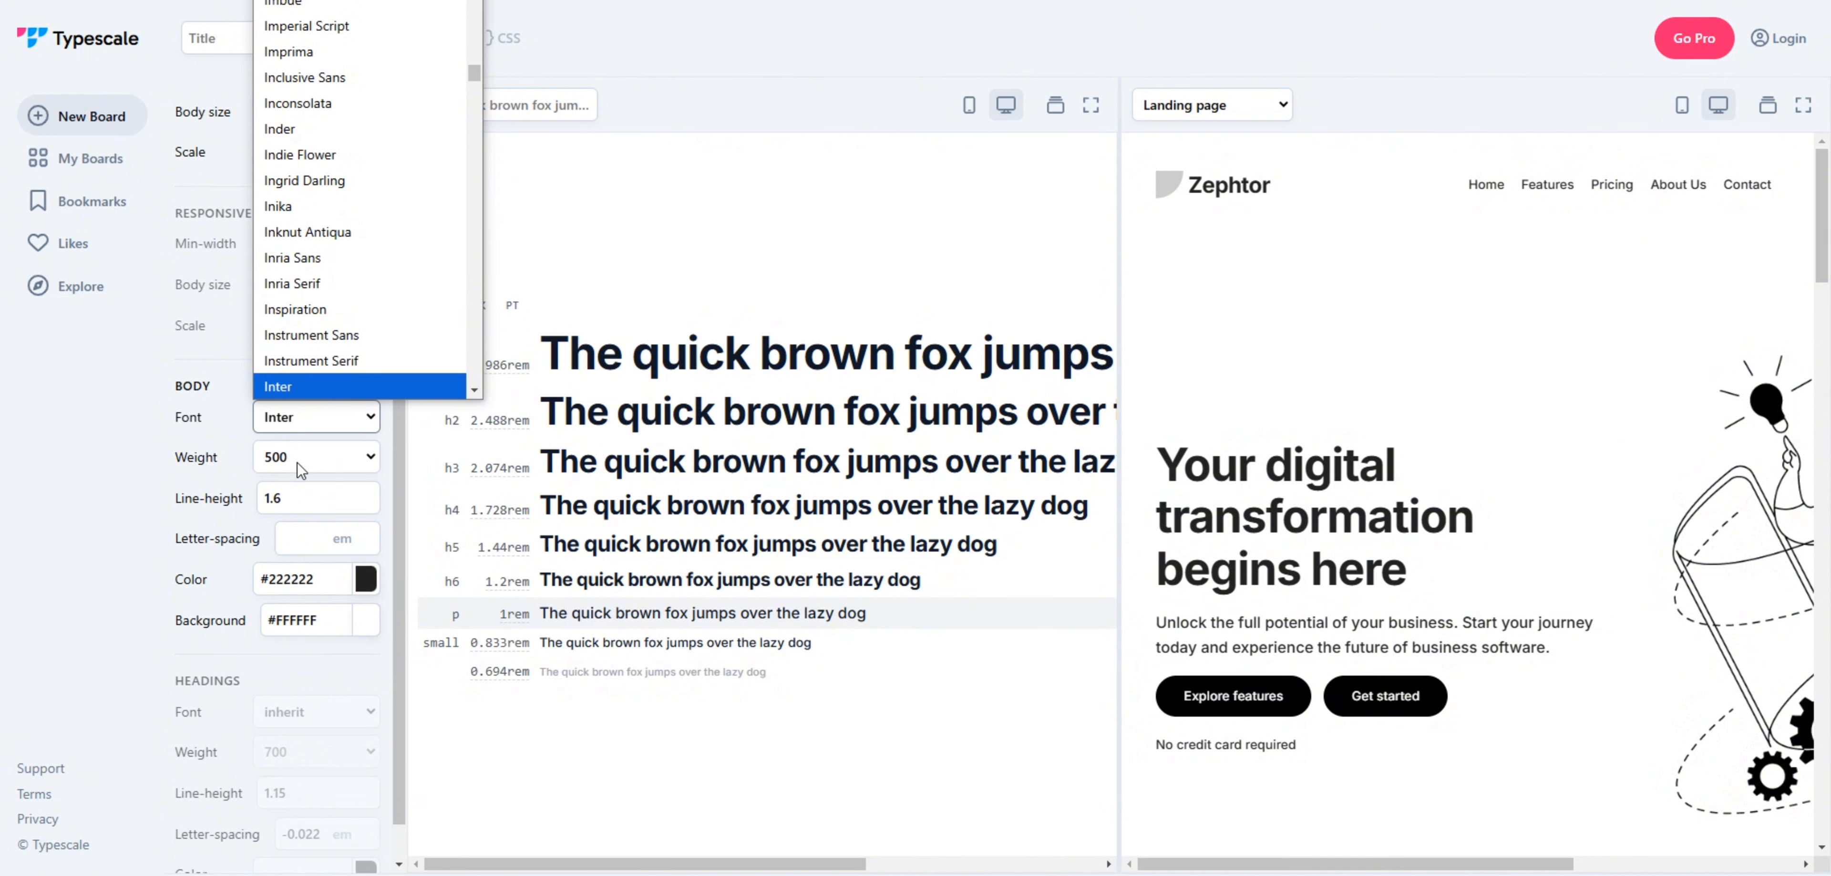
click(675, 281)
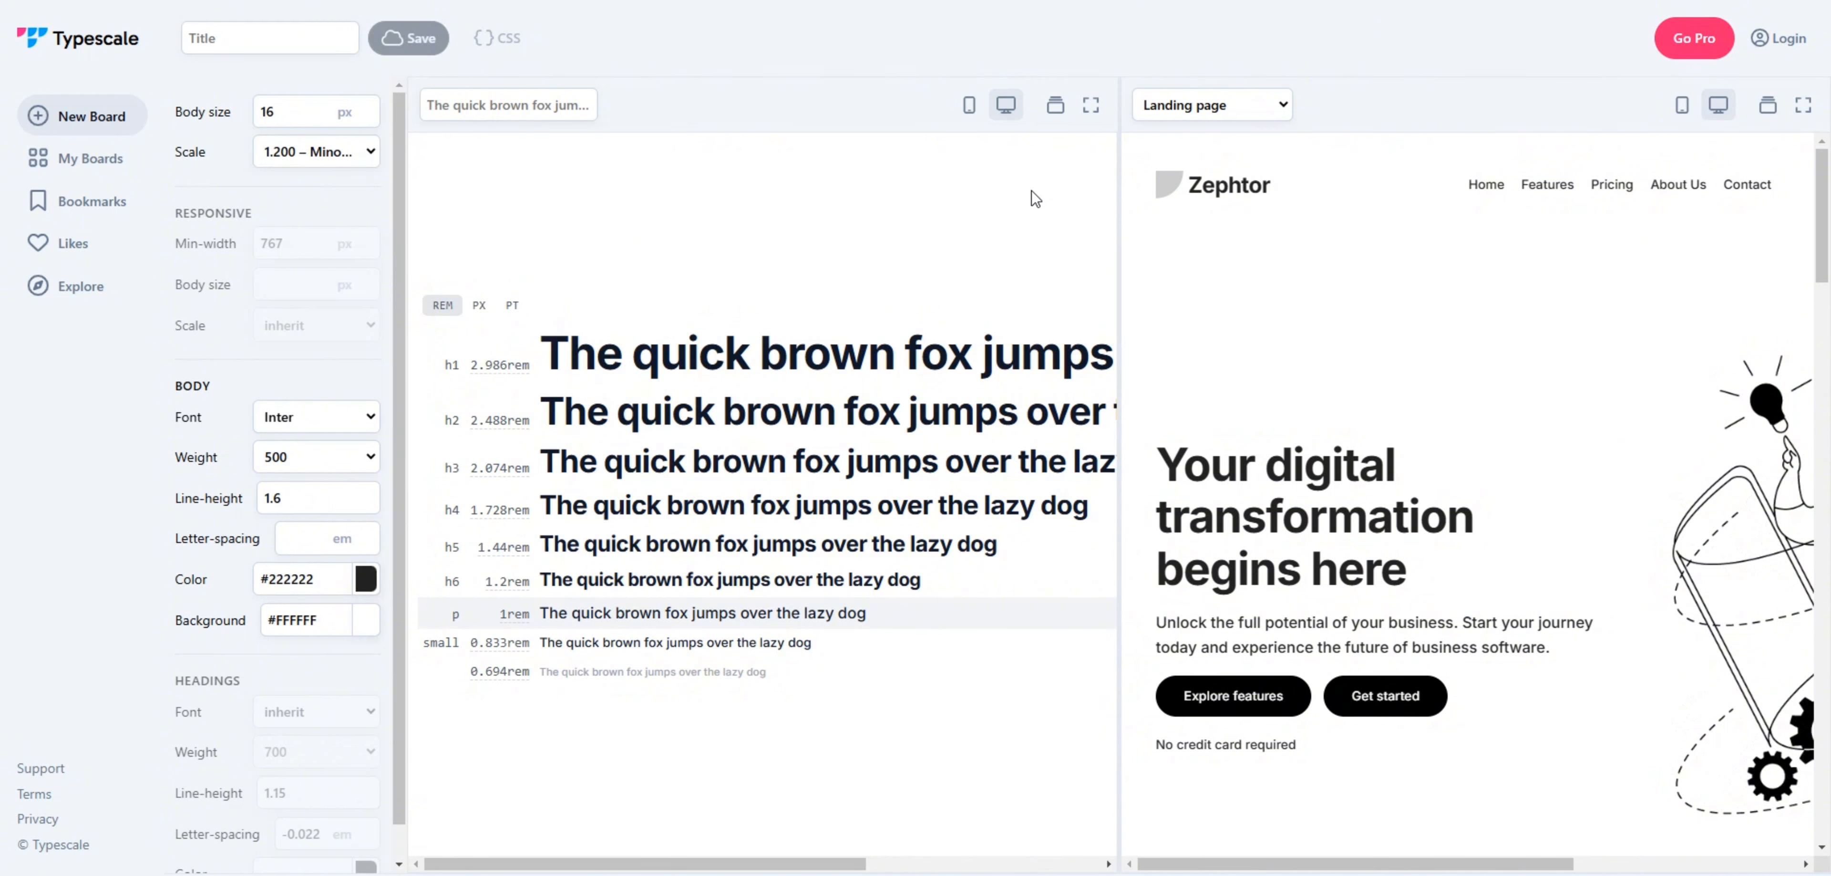
- Preview the sample landing page in the mobile layout and in the desktop layout
click(970, 114)
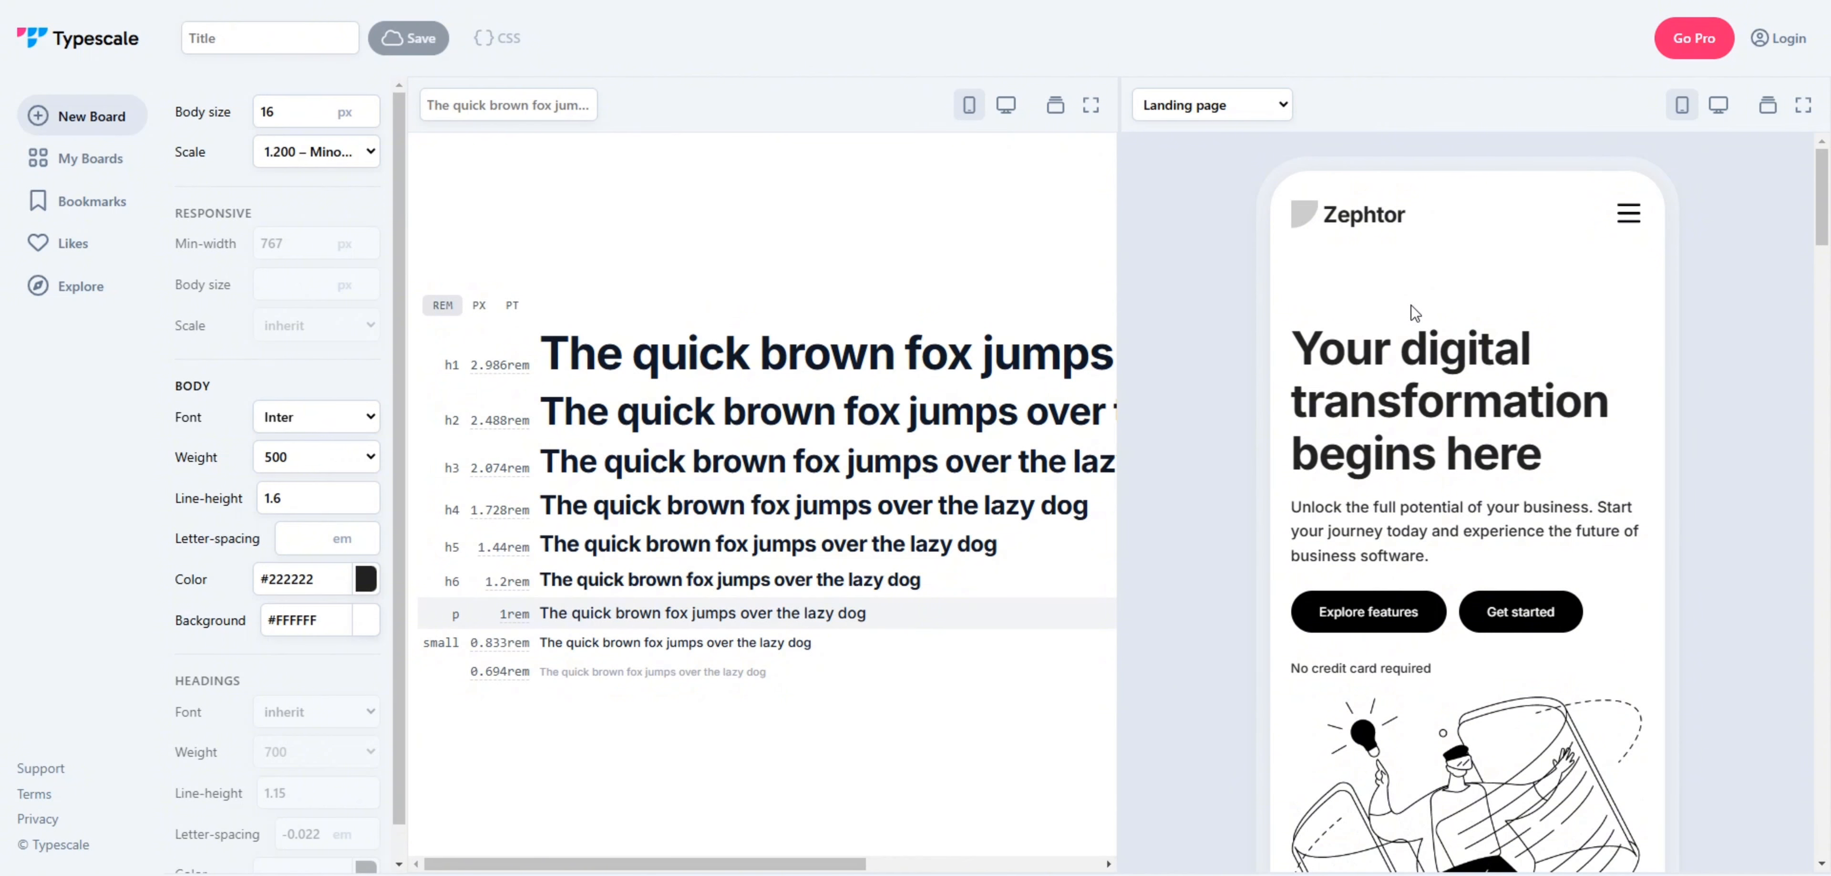
scroll(1415, 313, down, 3)
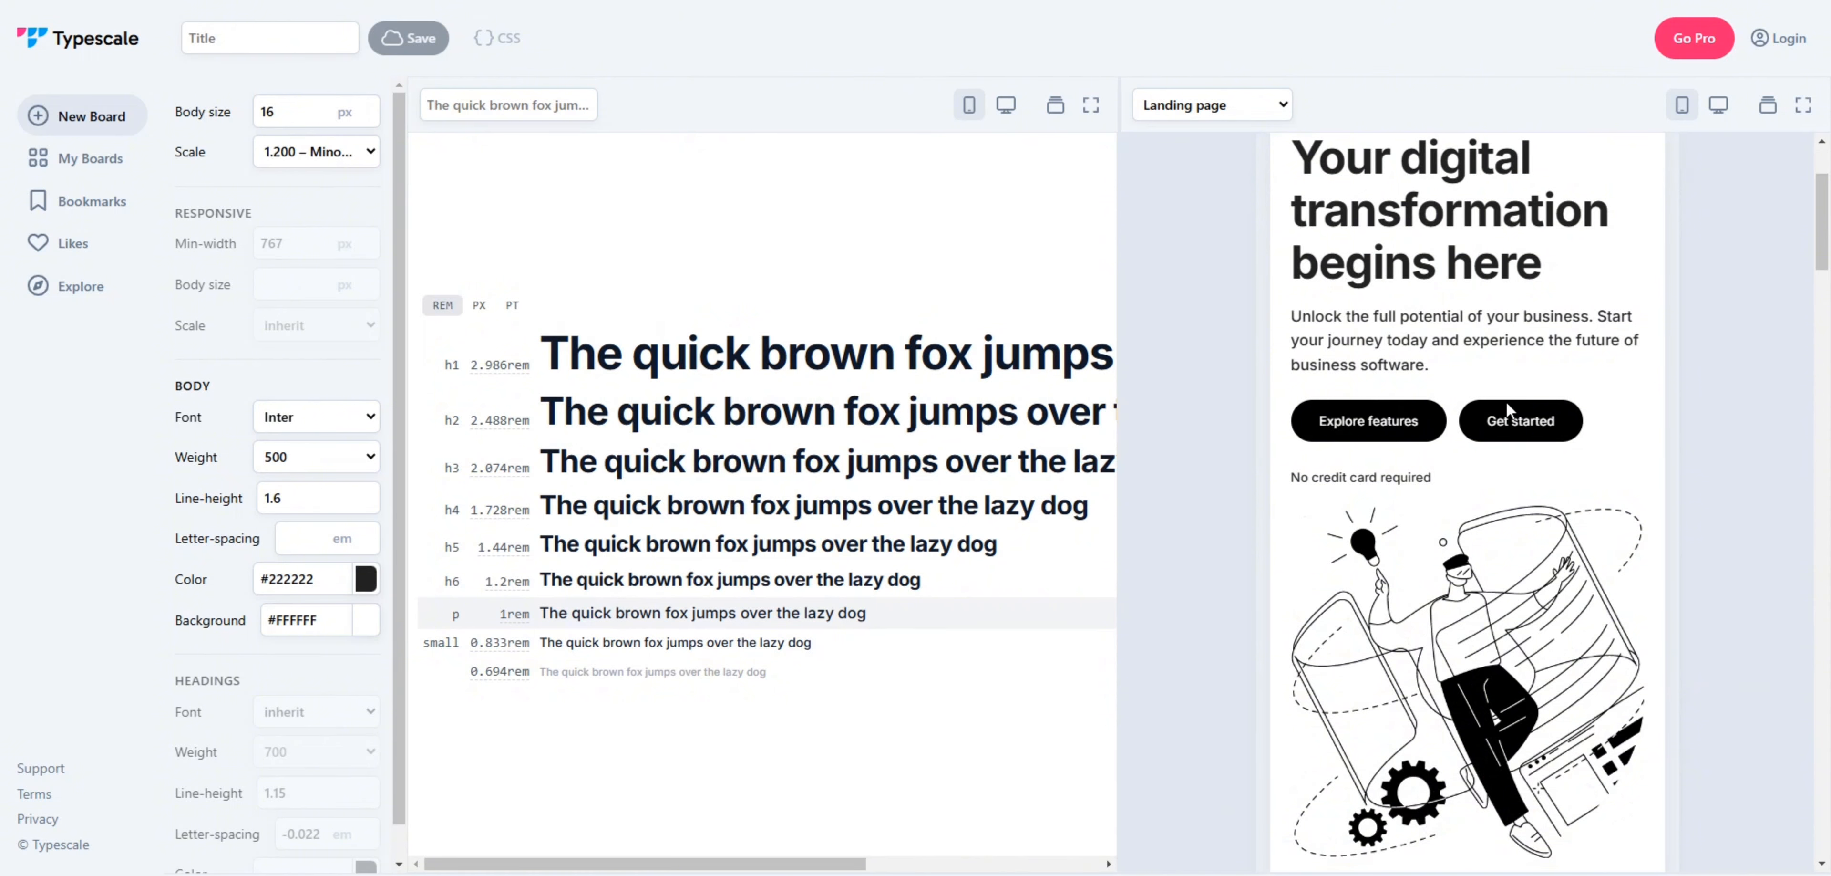
scroll(1635, 434, down, 5)
scroll(1610, 458, up, 8)
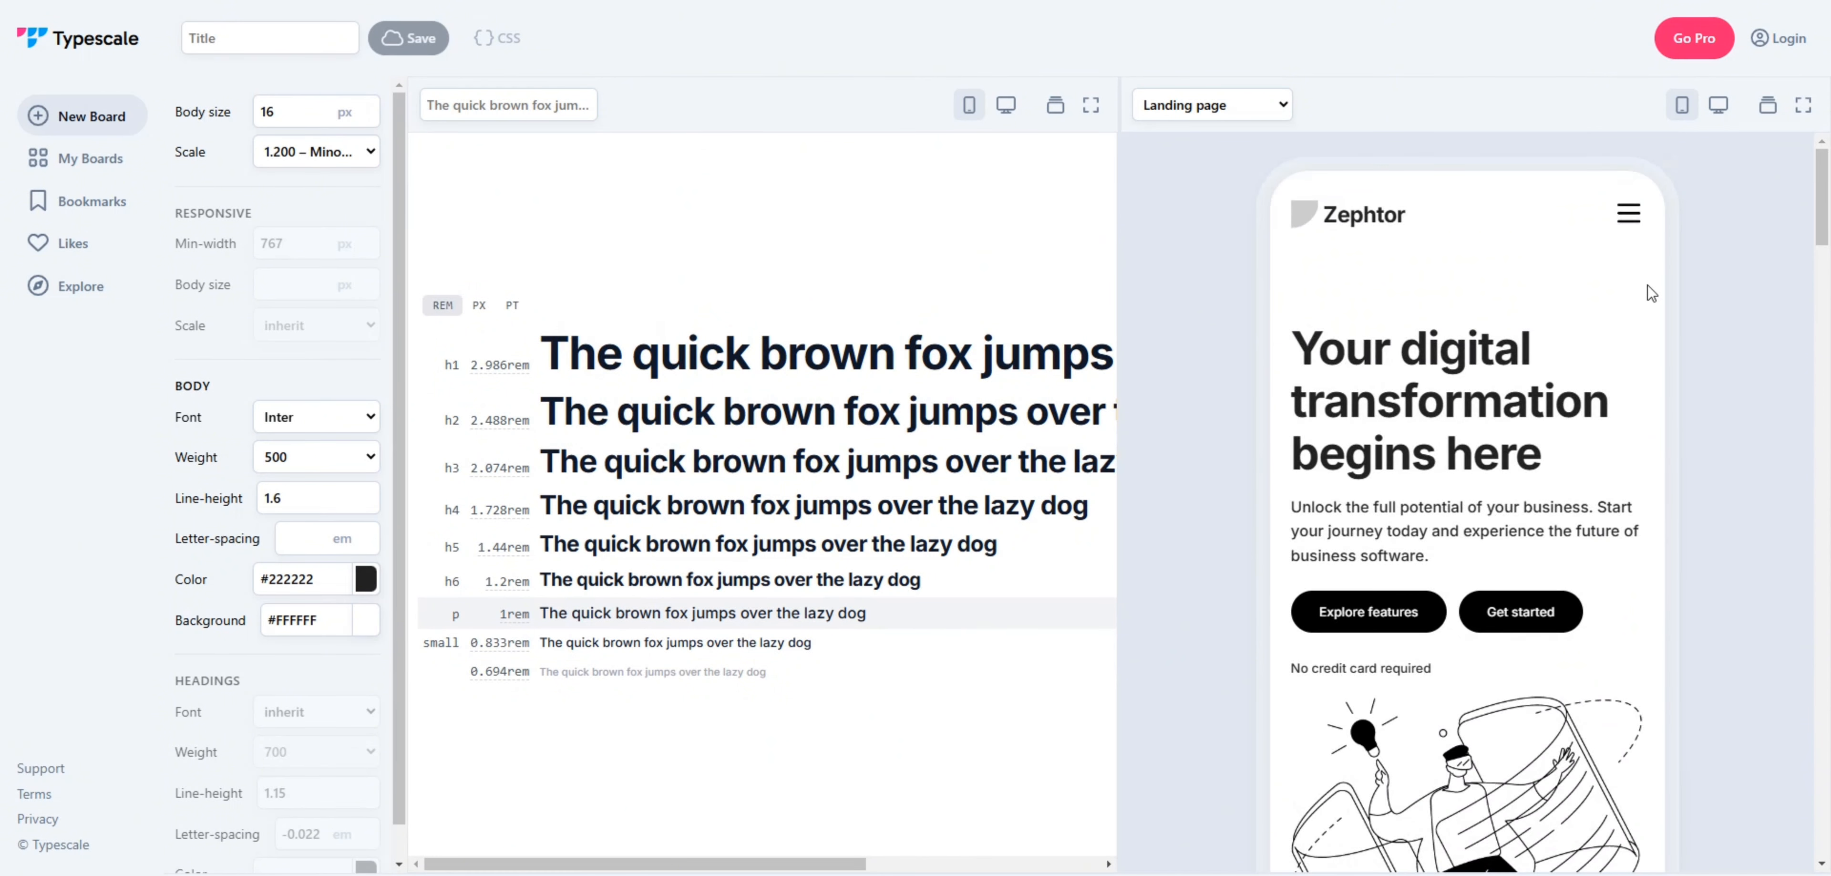
click(1718, 107)
scroll(1425, 424, down, 5)
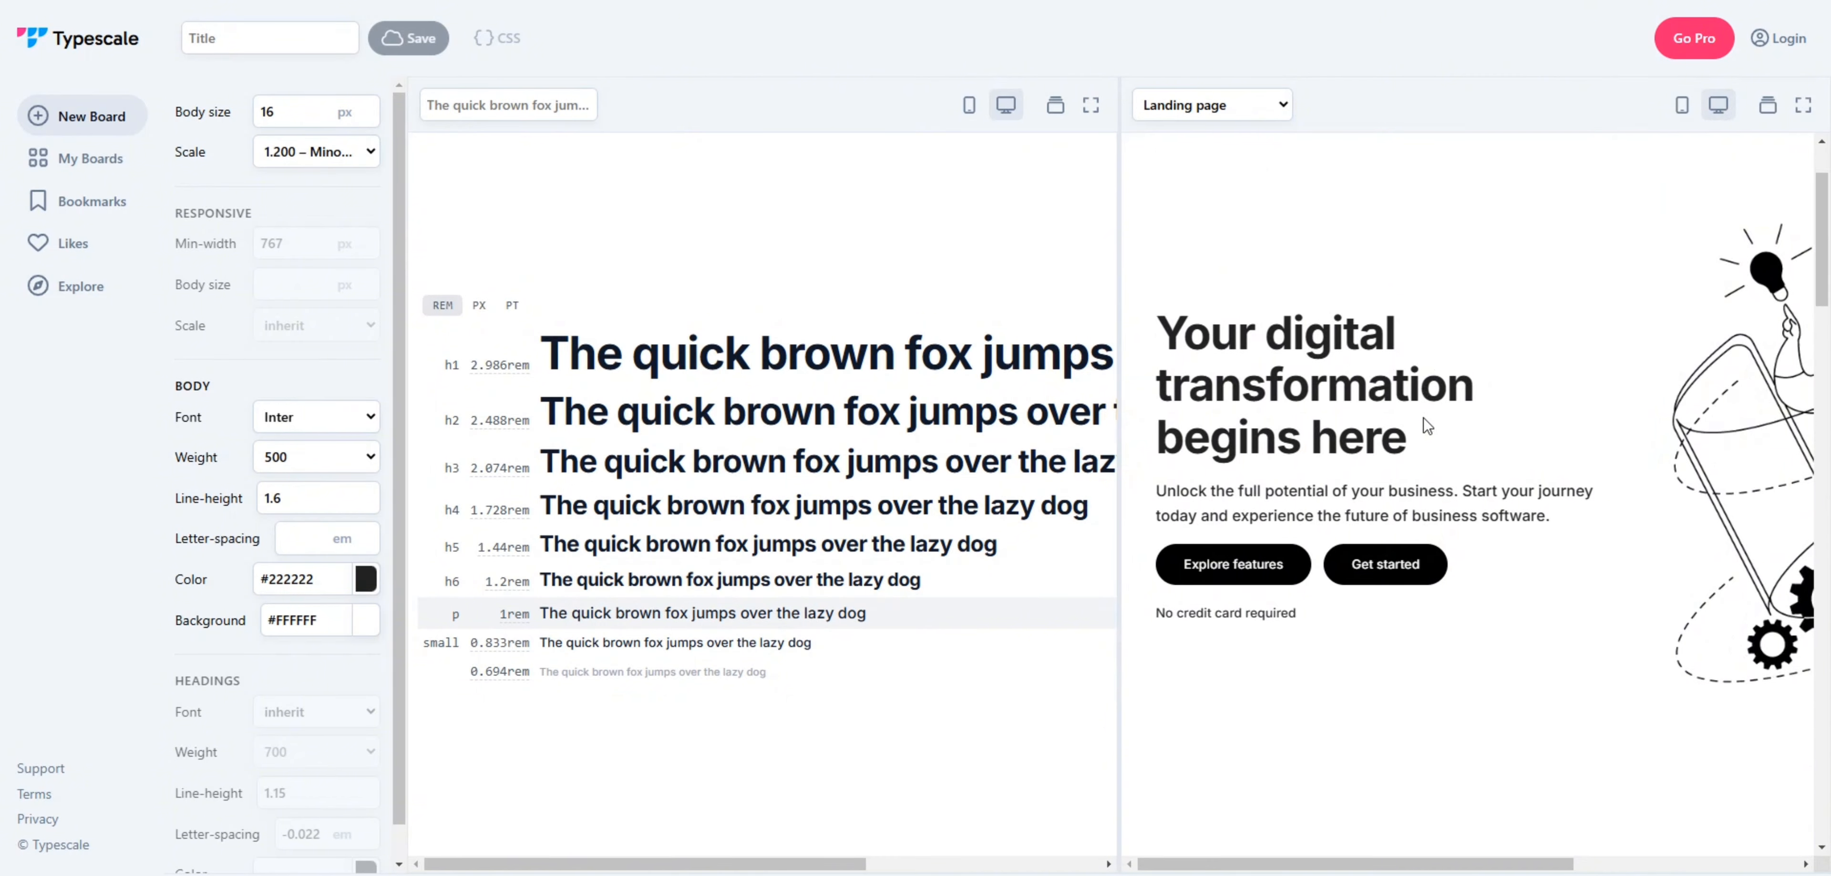
scroll(1424, 423, down, 10)
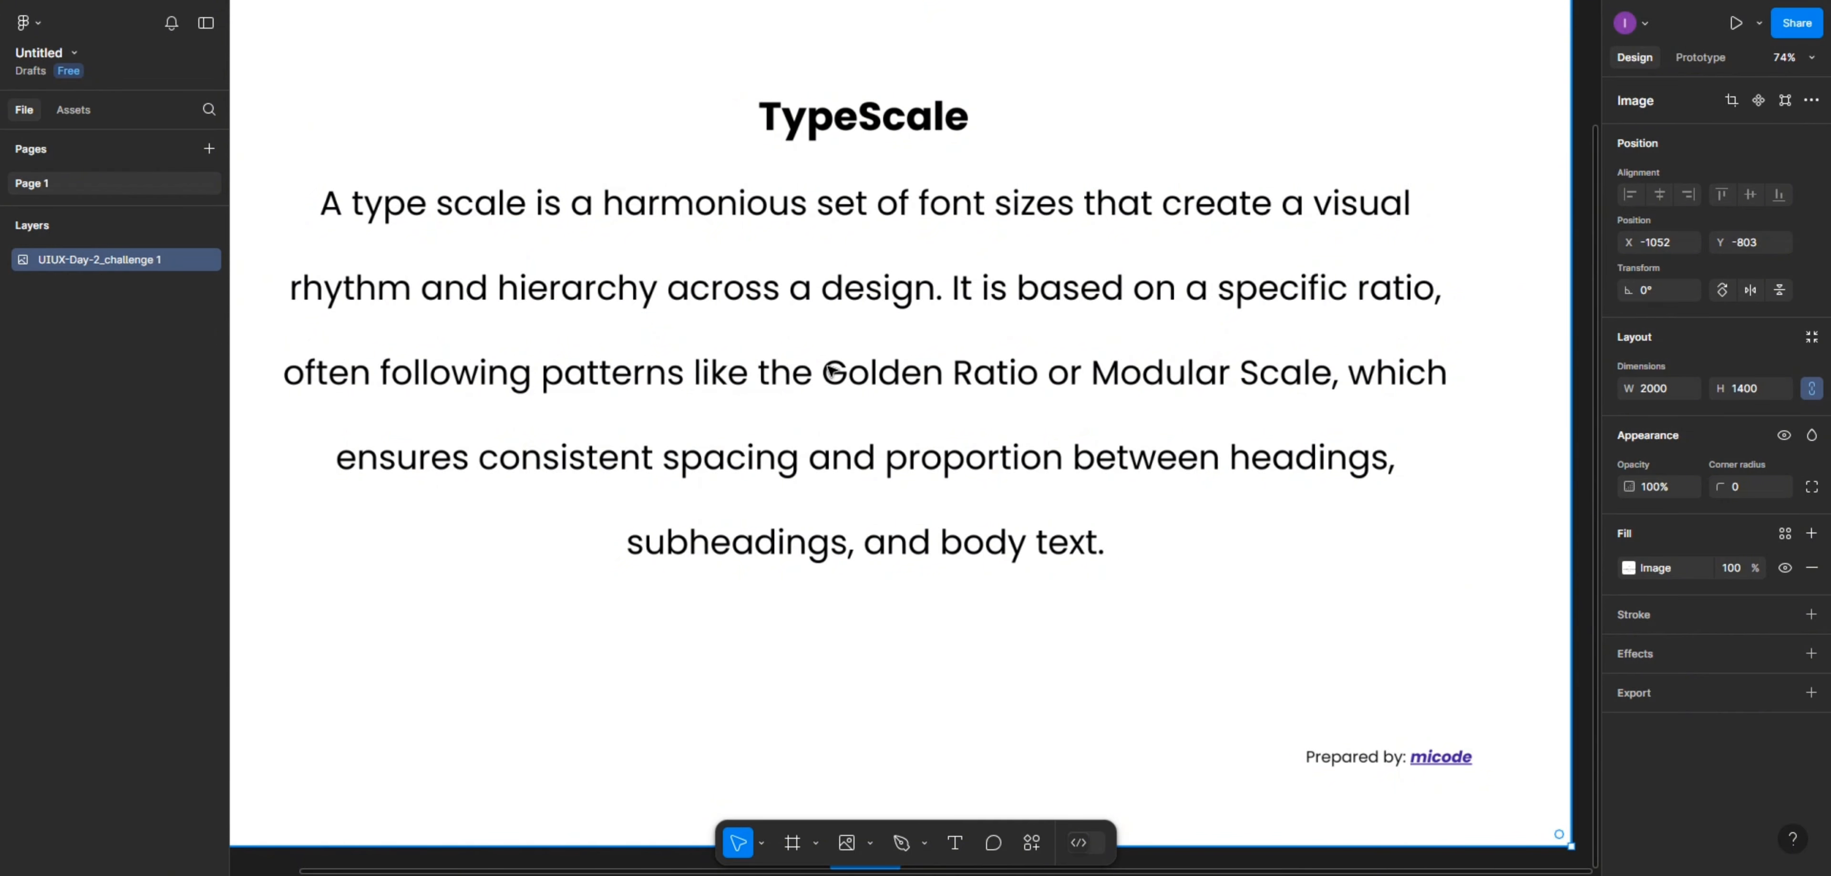
- Switch back to Figma and delete the TypeScale explanation image from the page
scroll(832, 370, down, 3)
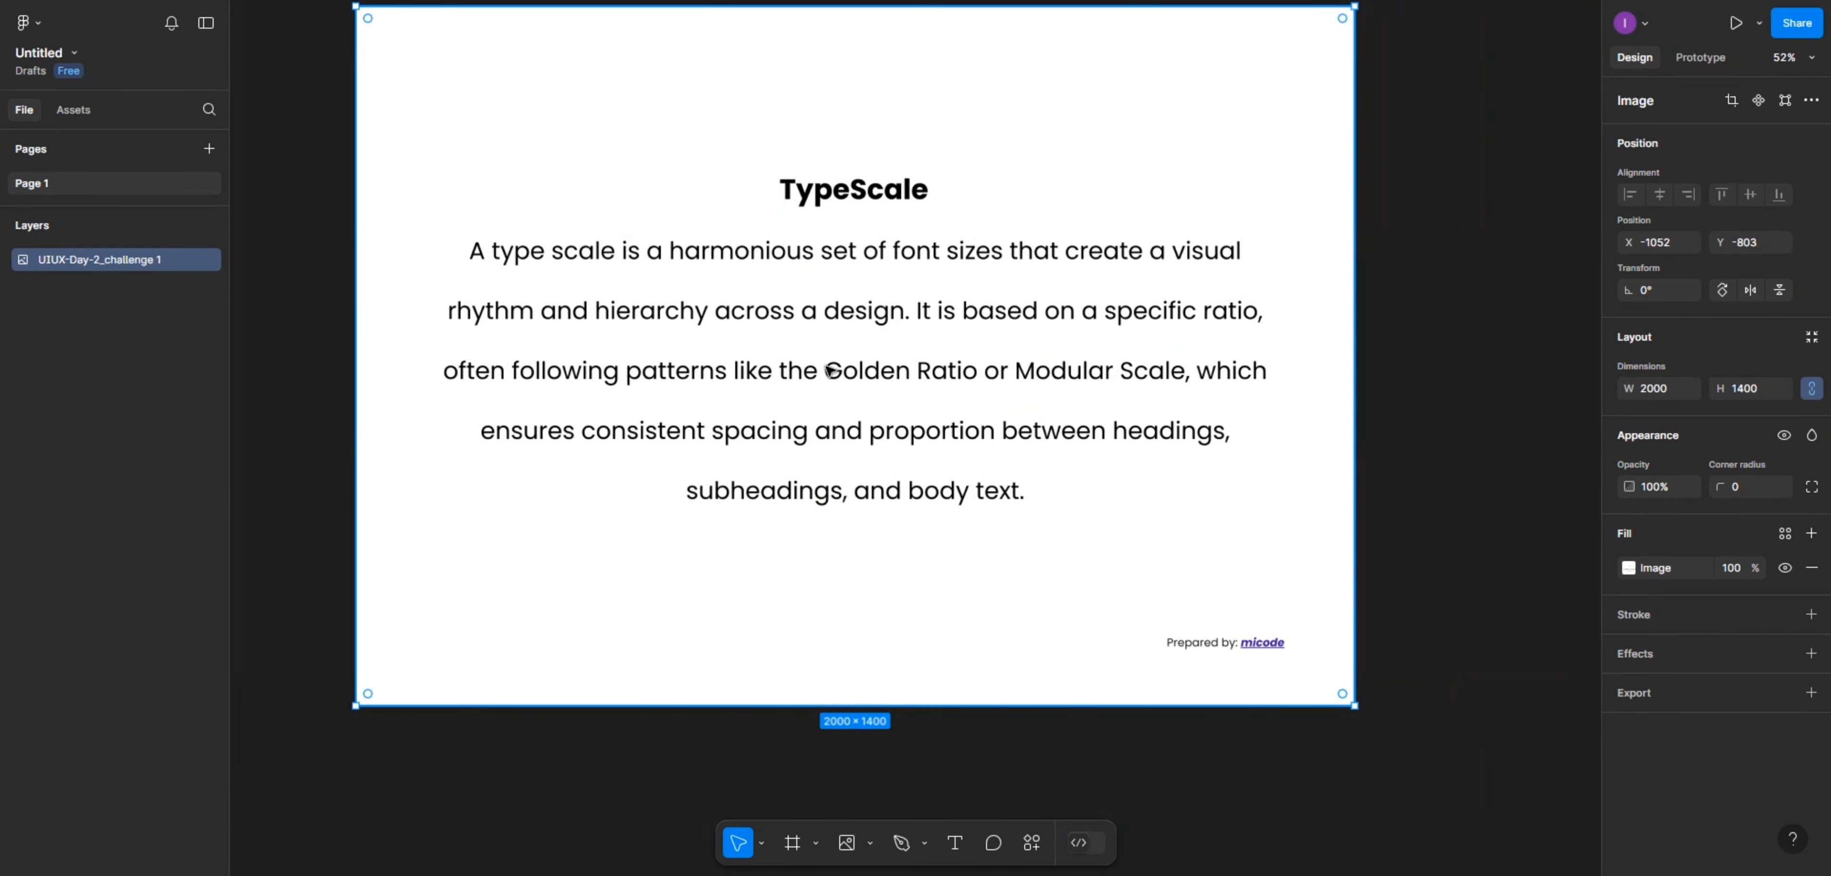
key(Delete)
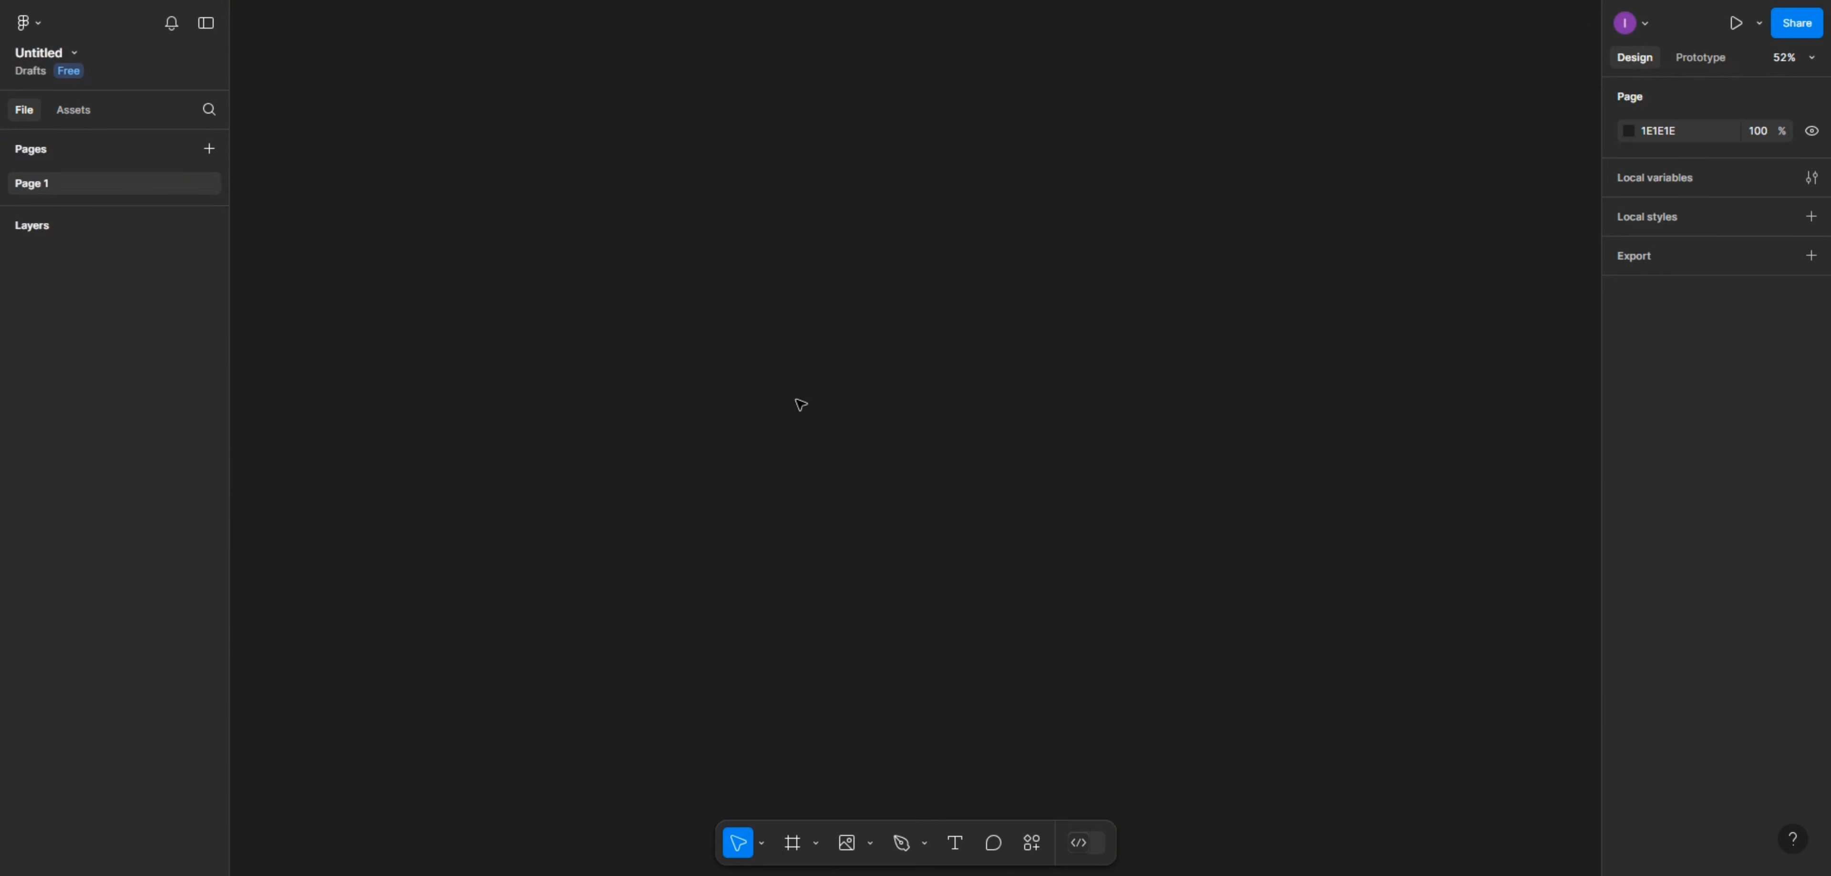
- Add a text layer reading "hello" on the canvas and set its font size to 24
click(955, 846)
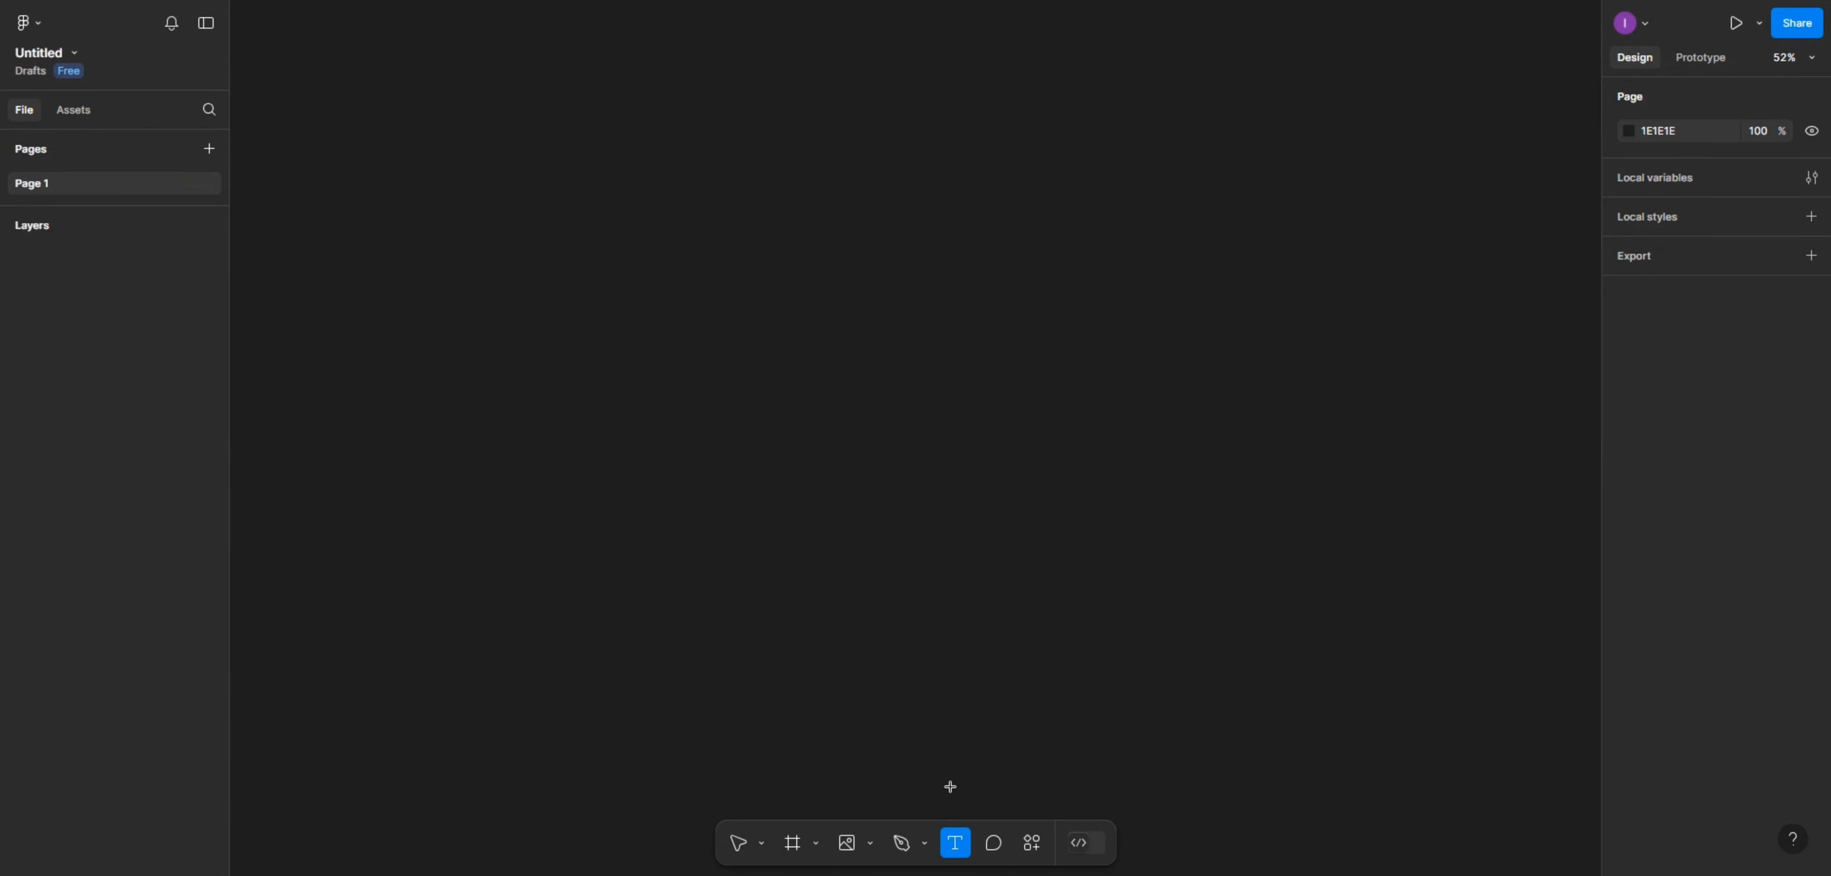
click(974, 473)
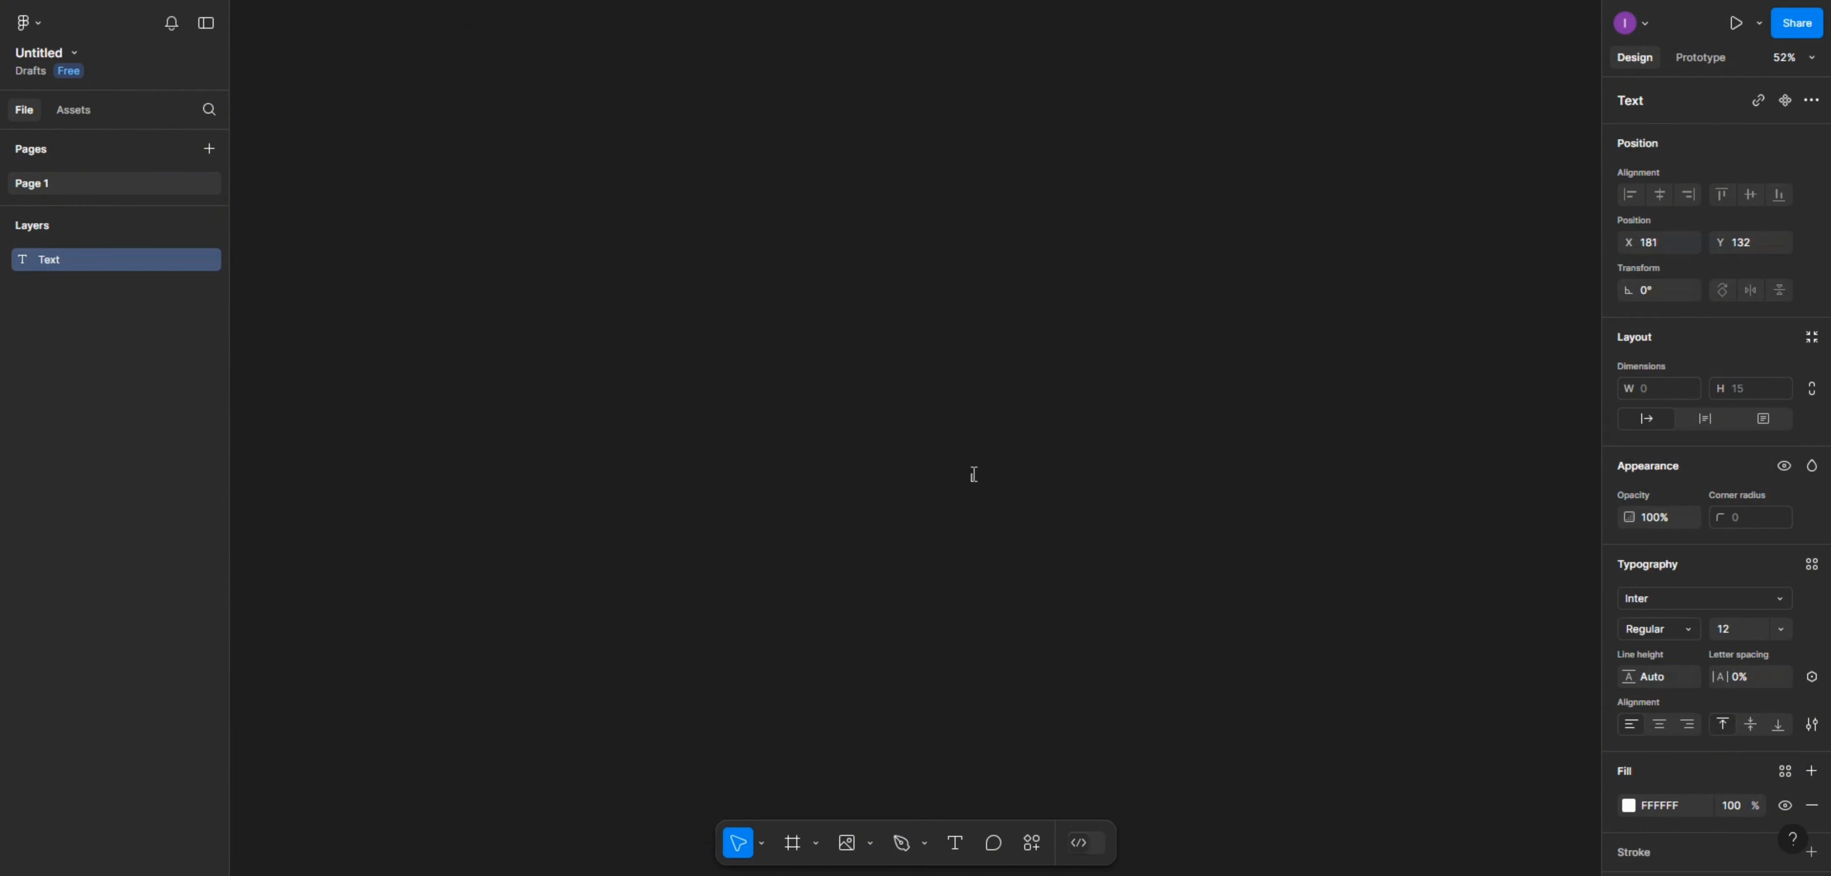
text(hello)
key(Escape)
click(1779, 630)
click(1743, 647)
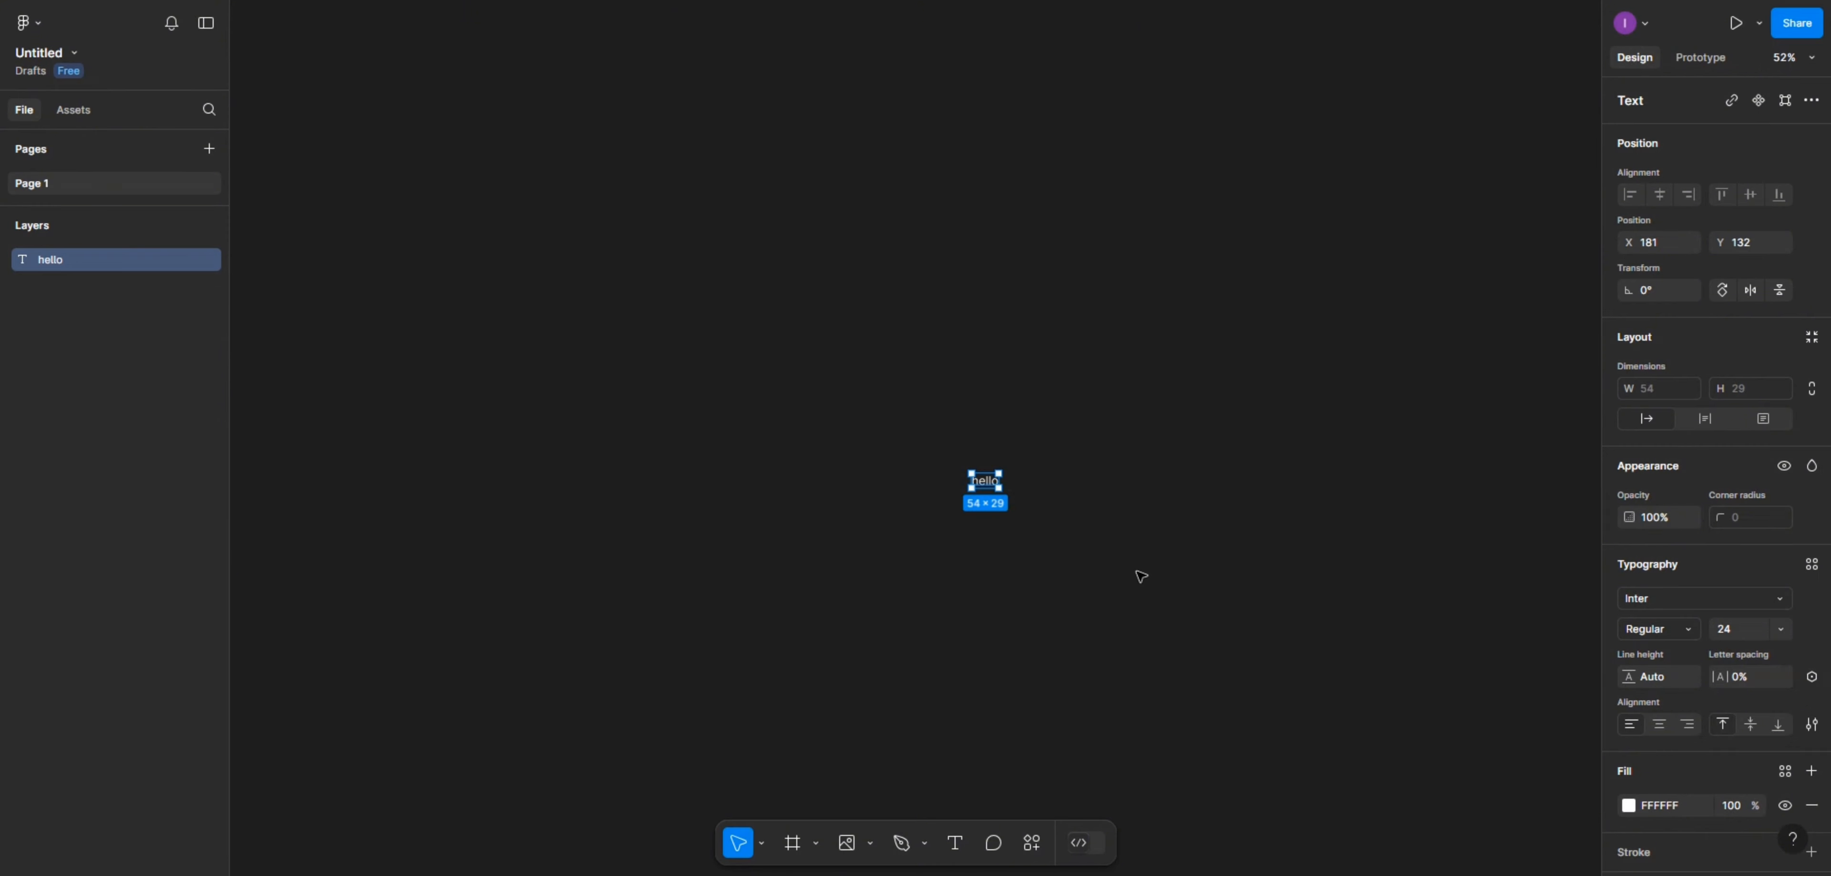
- Run the Typescales plugin and move the "hello" text to X 623, Y -30, clear of the plugin window
scroll(1142, 576, up, 5)
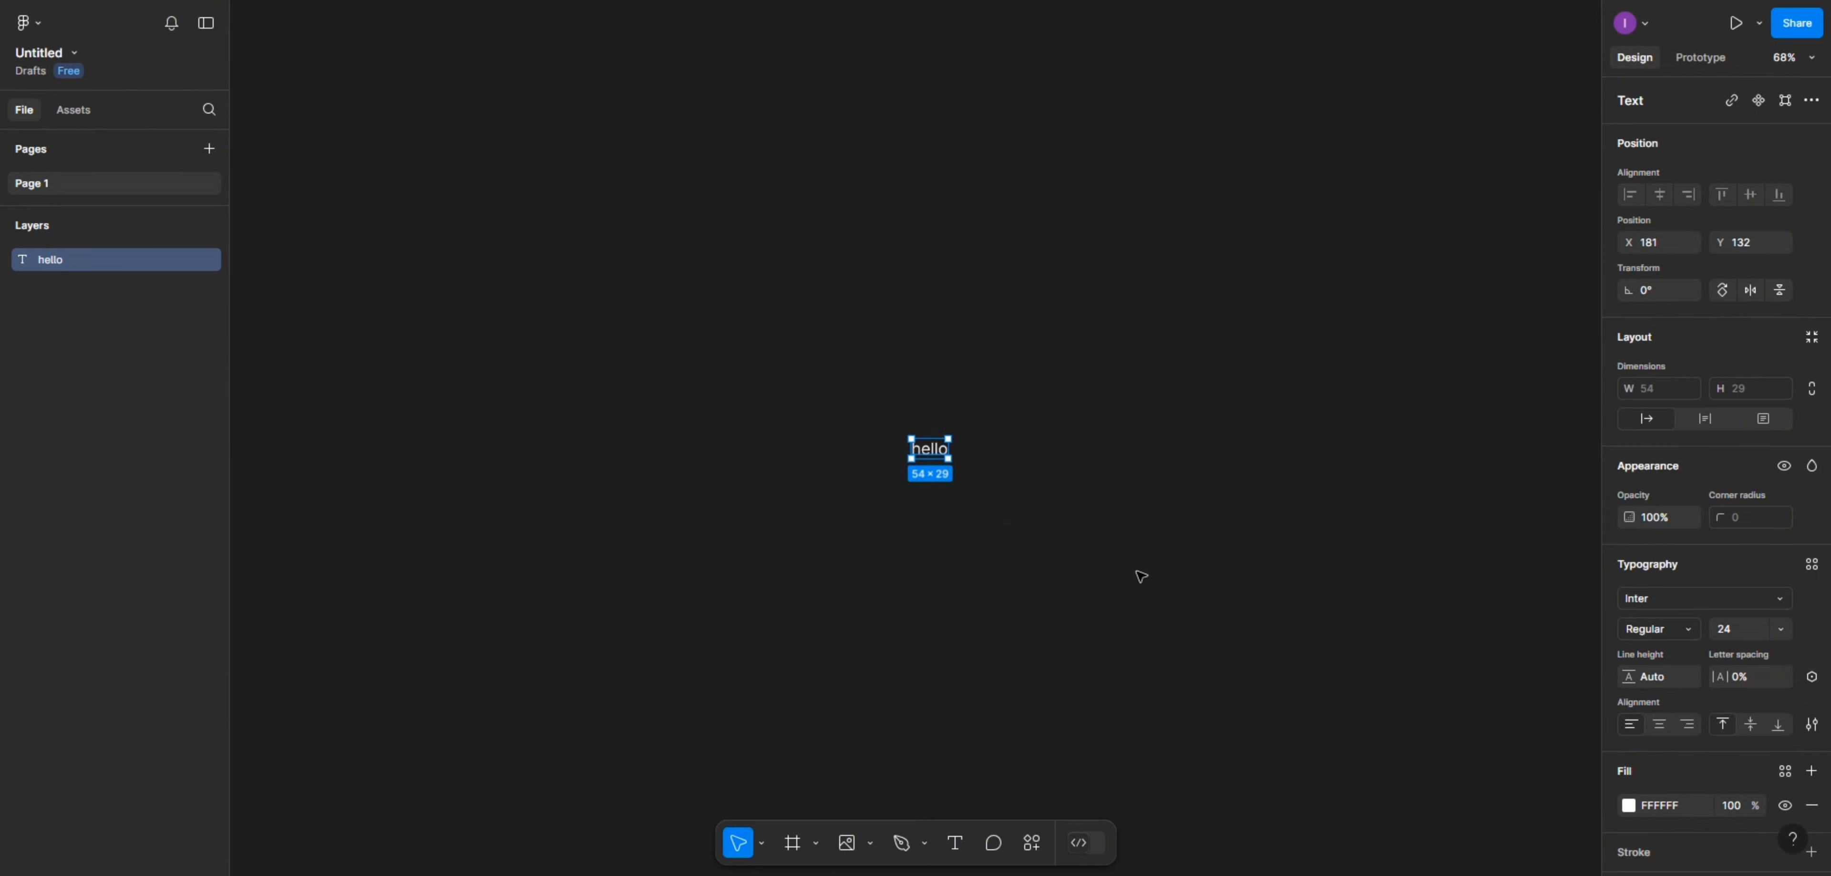
drag(810, 396, 1062, 370)
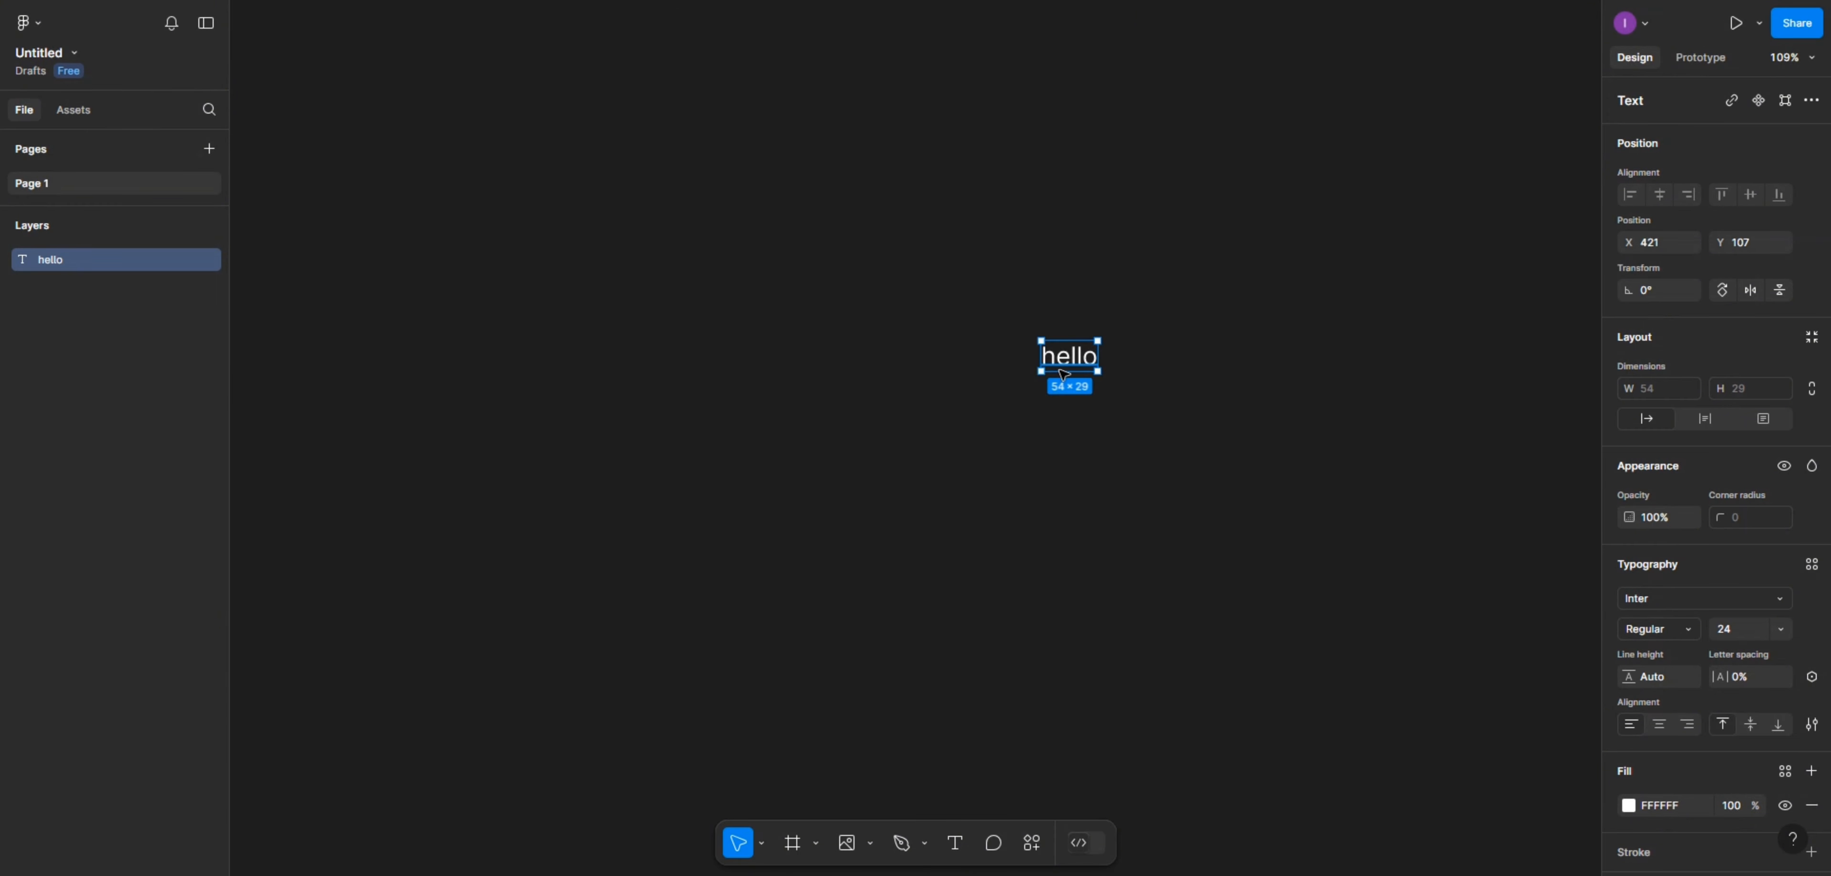
right_click(814, 537)
mouse_move(884, 695)
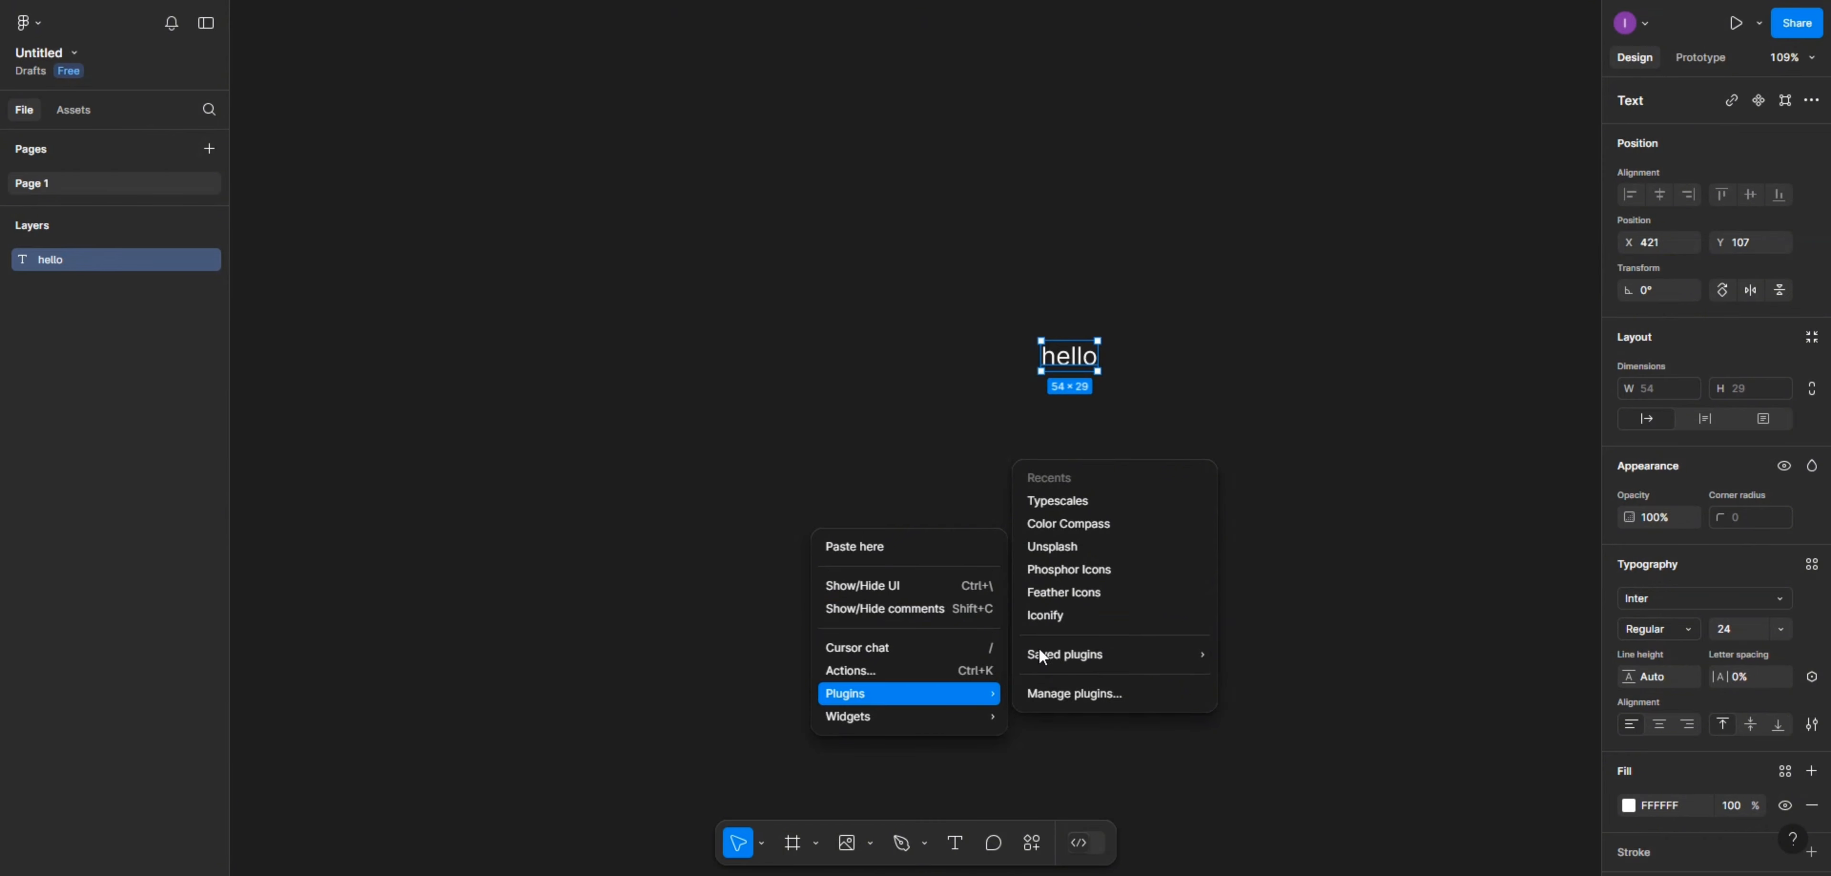
click(1069, 509)
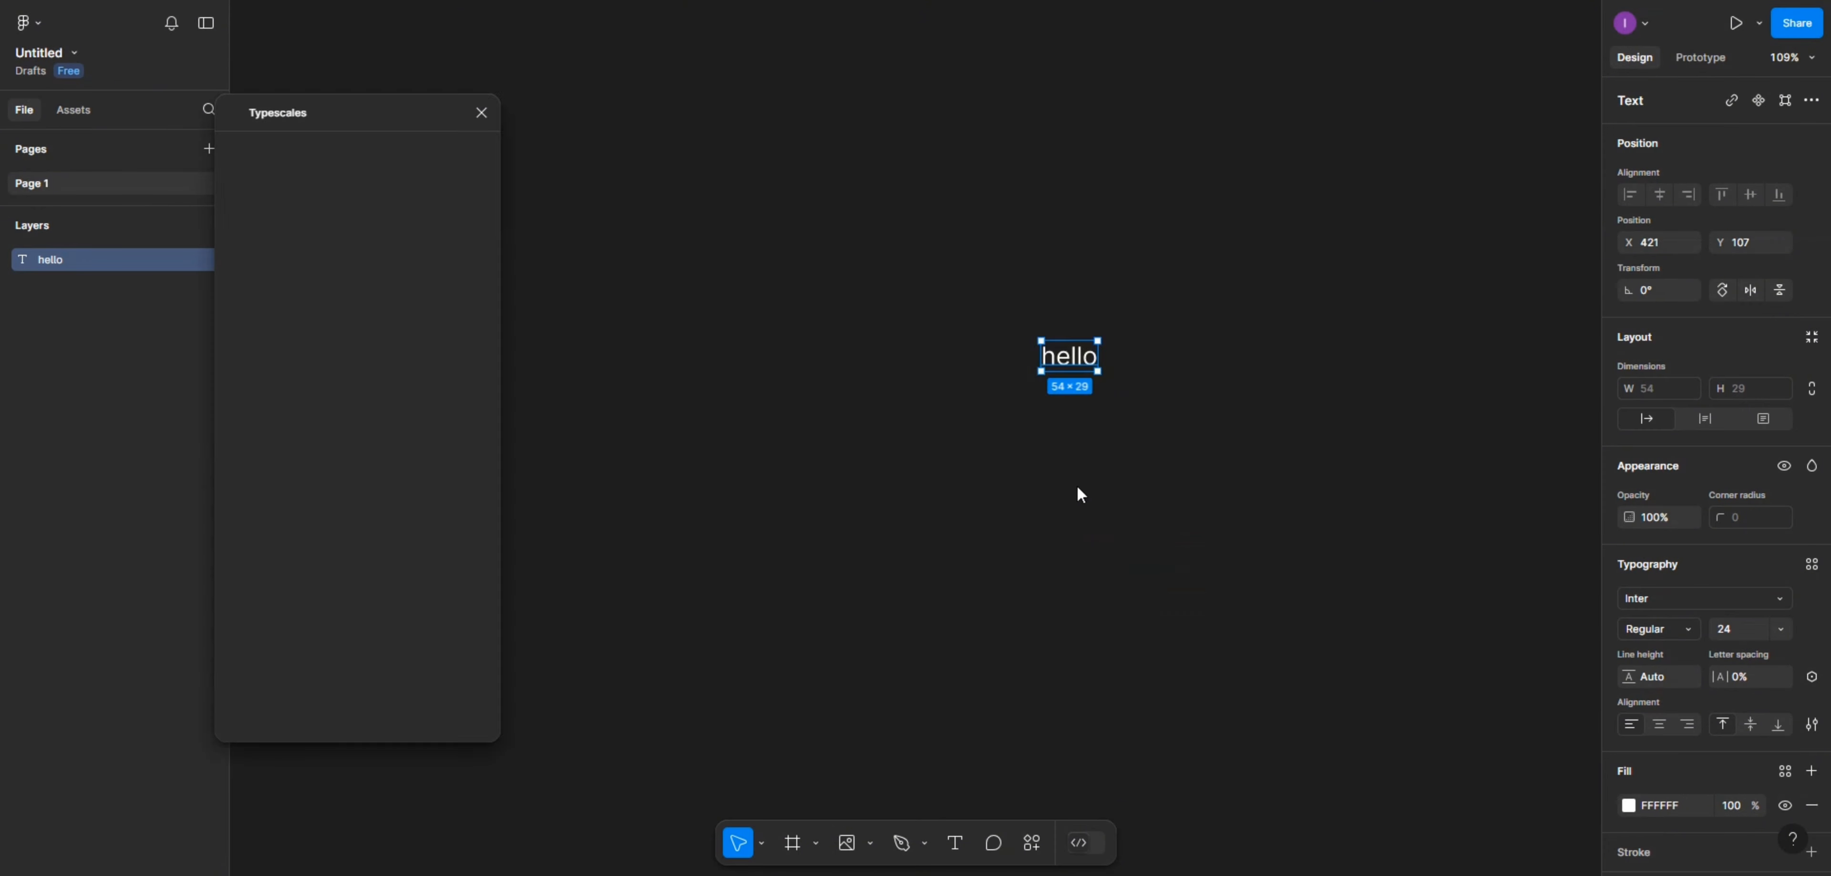
drag(964, 116, 847, 129)
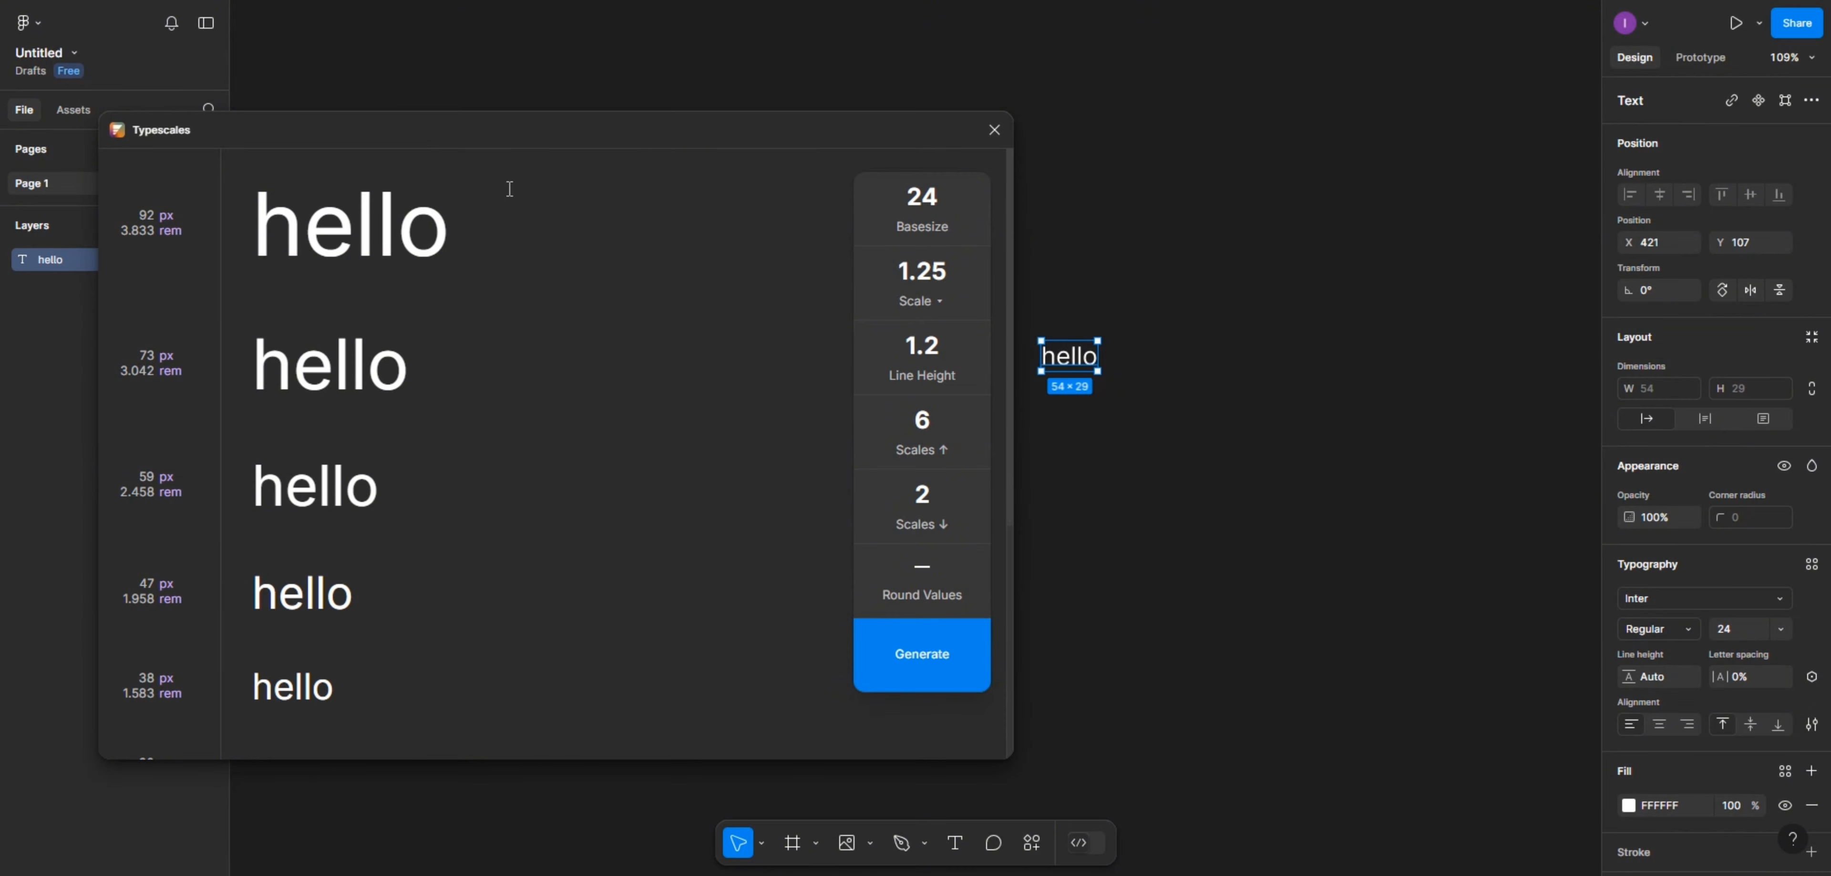
drag(1073, 356, 1282, 213)
drag(796, 126, 873, 112)
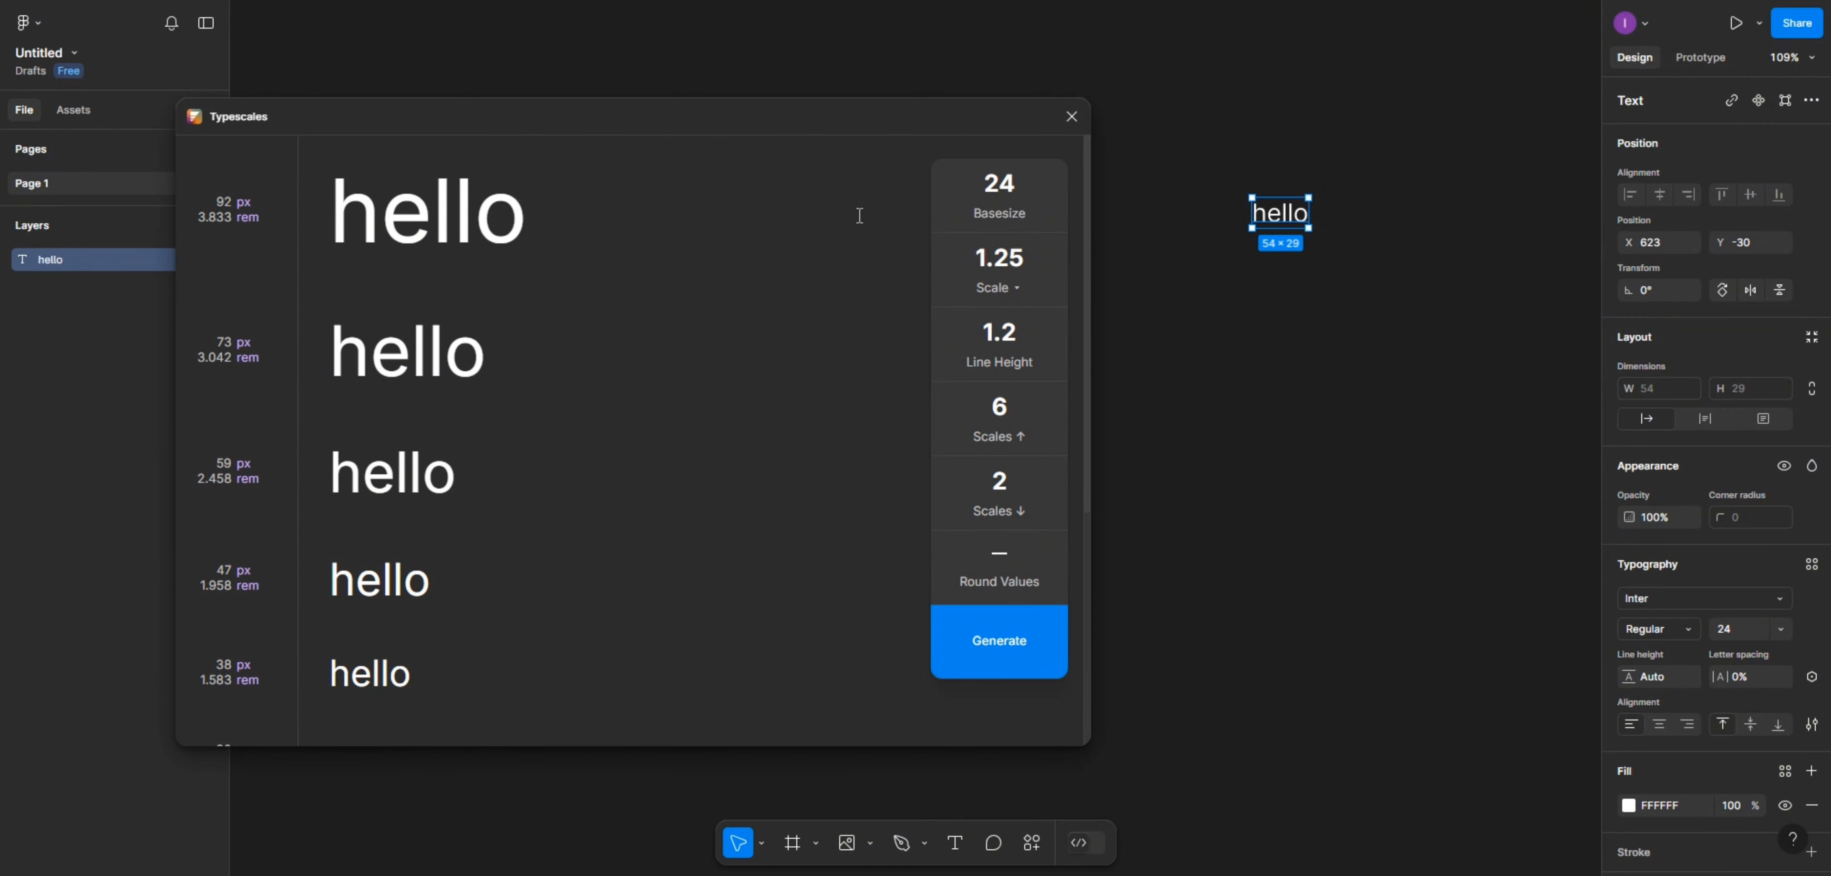
- Review the plugin's preview of font sizes from the largest to the smallest
scroll(584, 299, down, 3)
scroll(583, 304, up, 2)
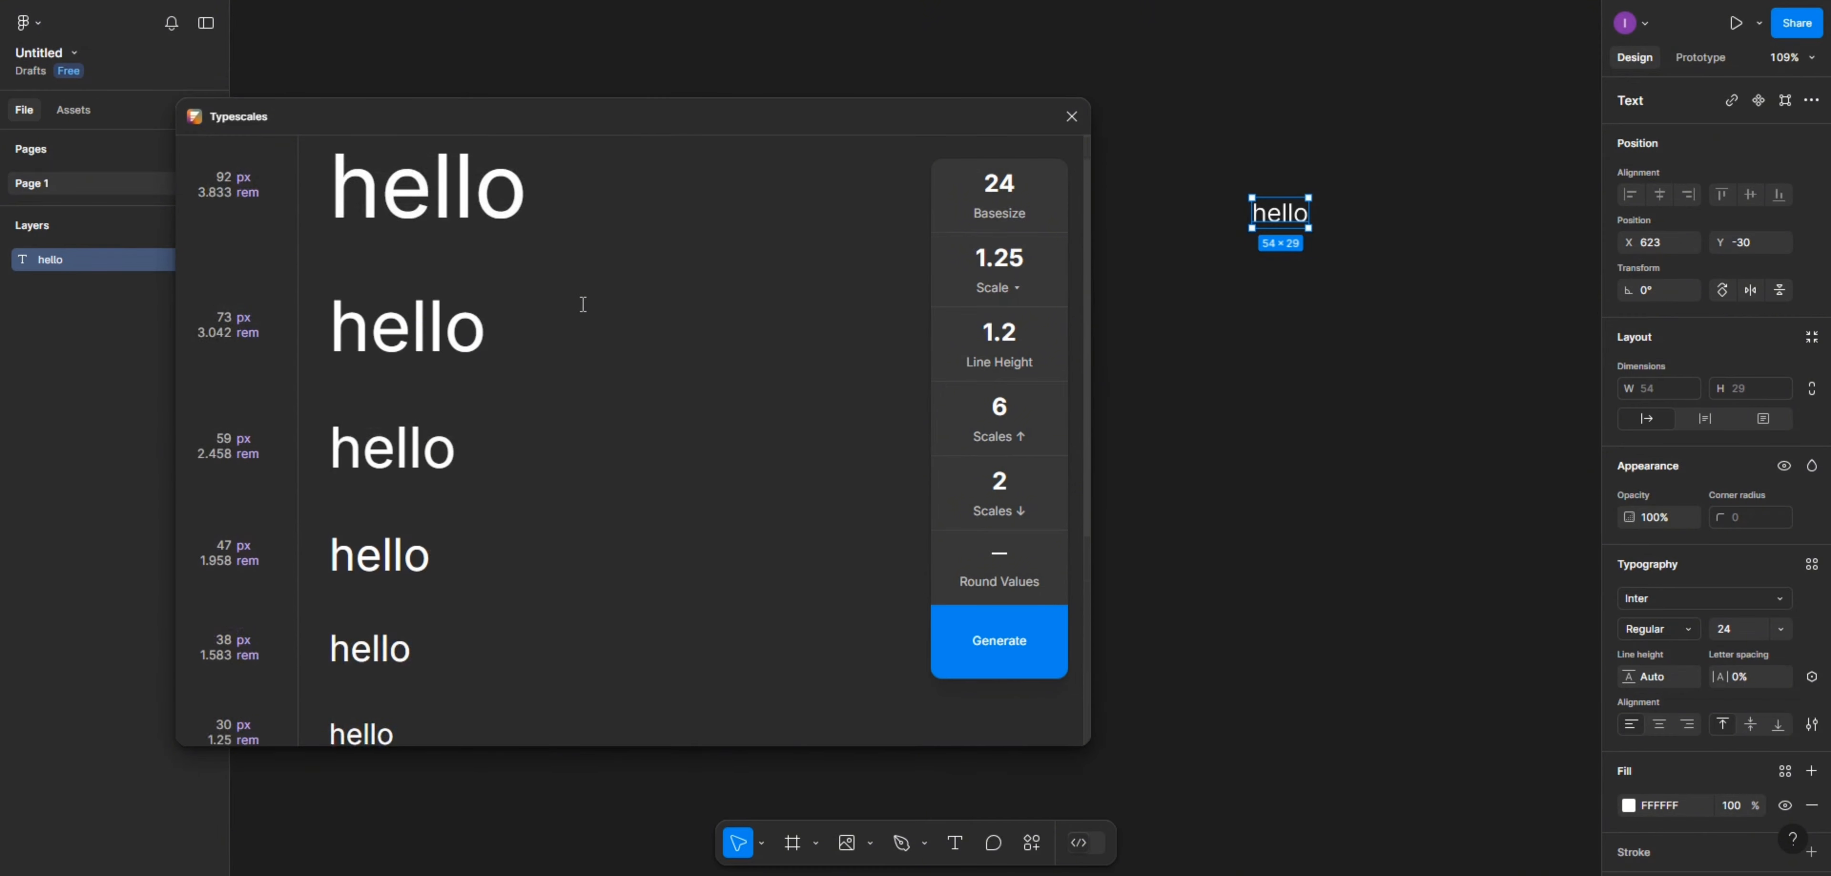
scroll(583, 305, up, 1)
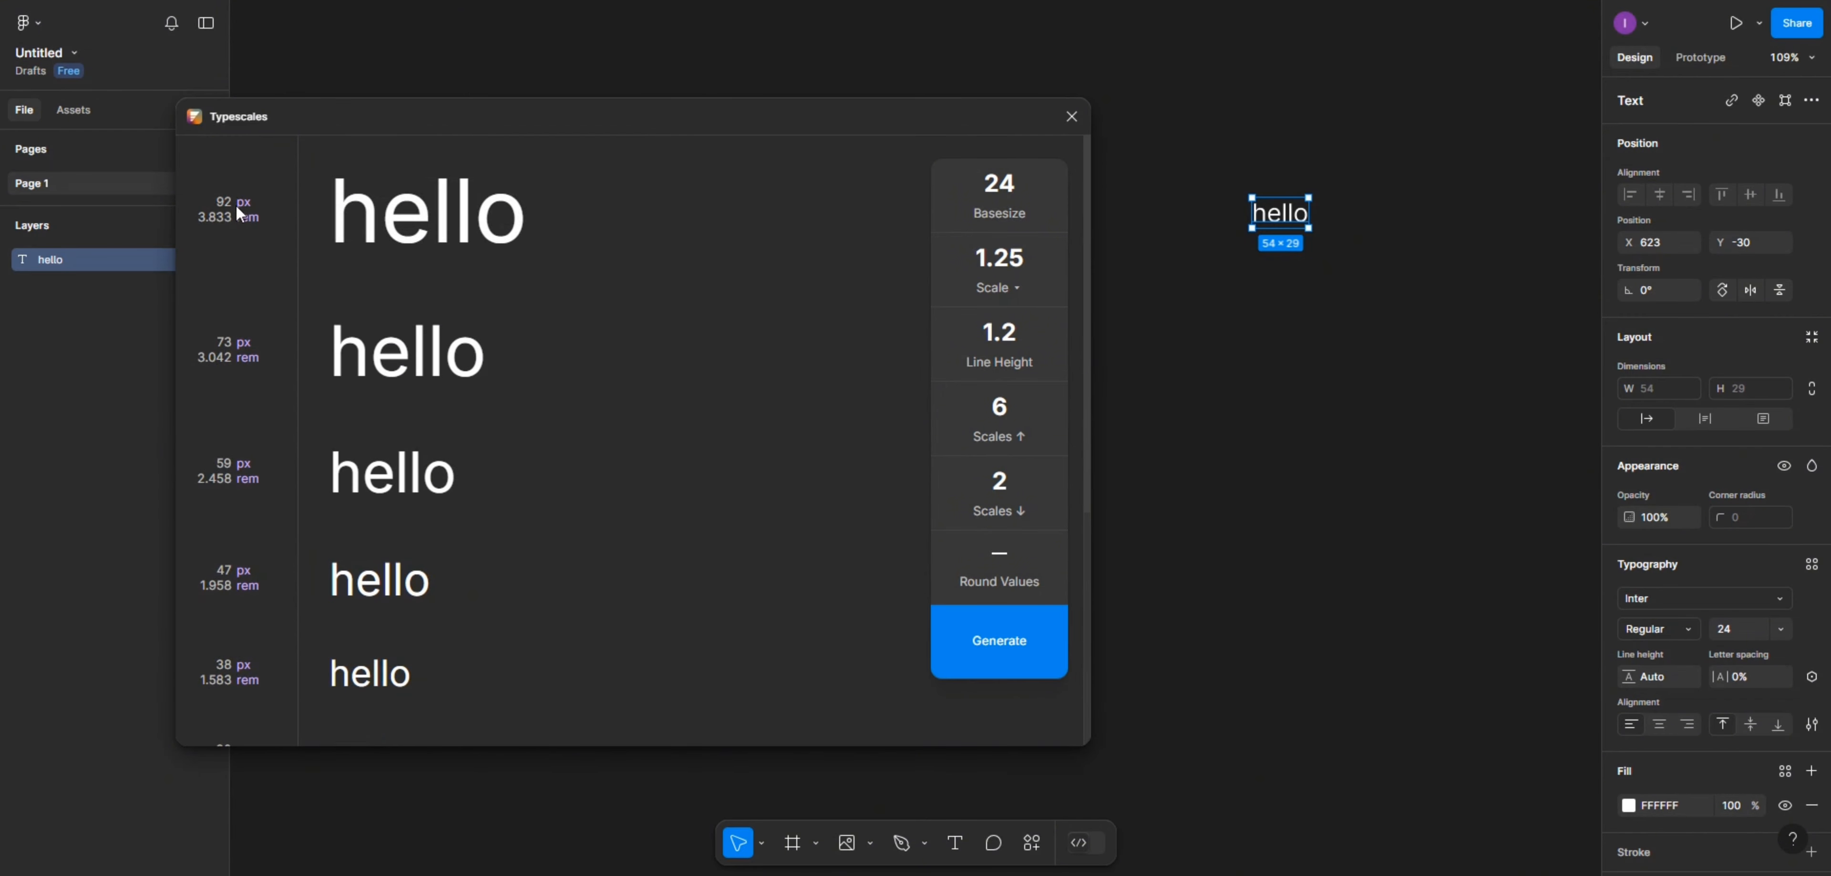
scroll(432, 364, down, 10)
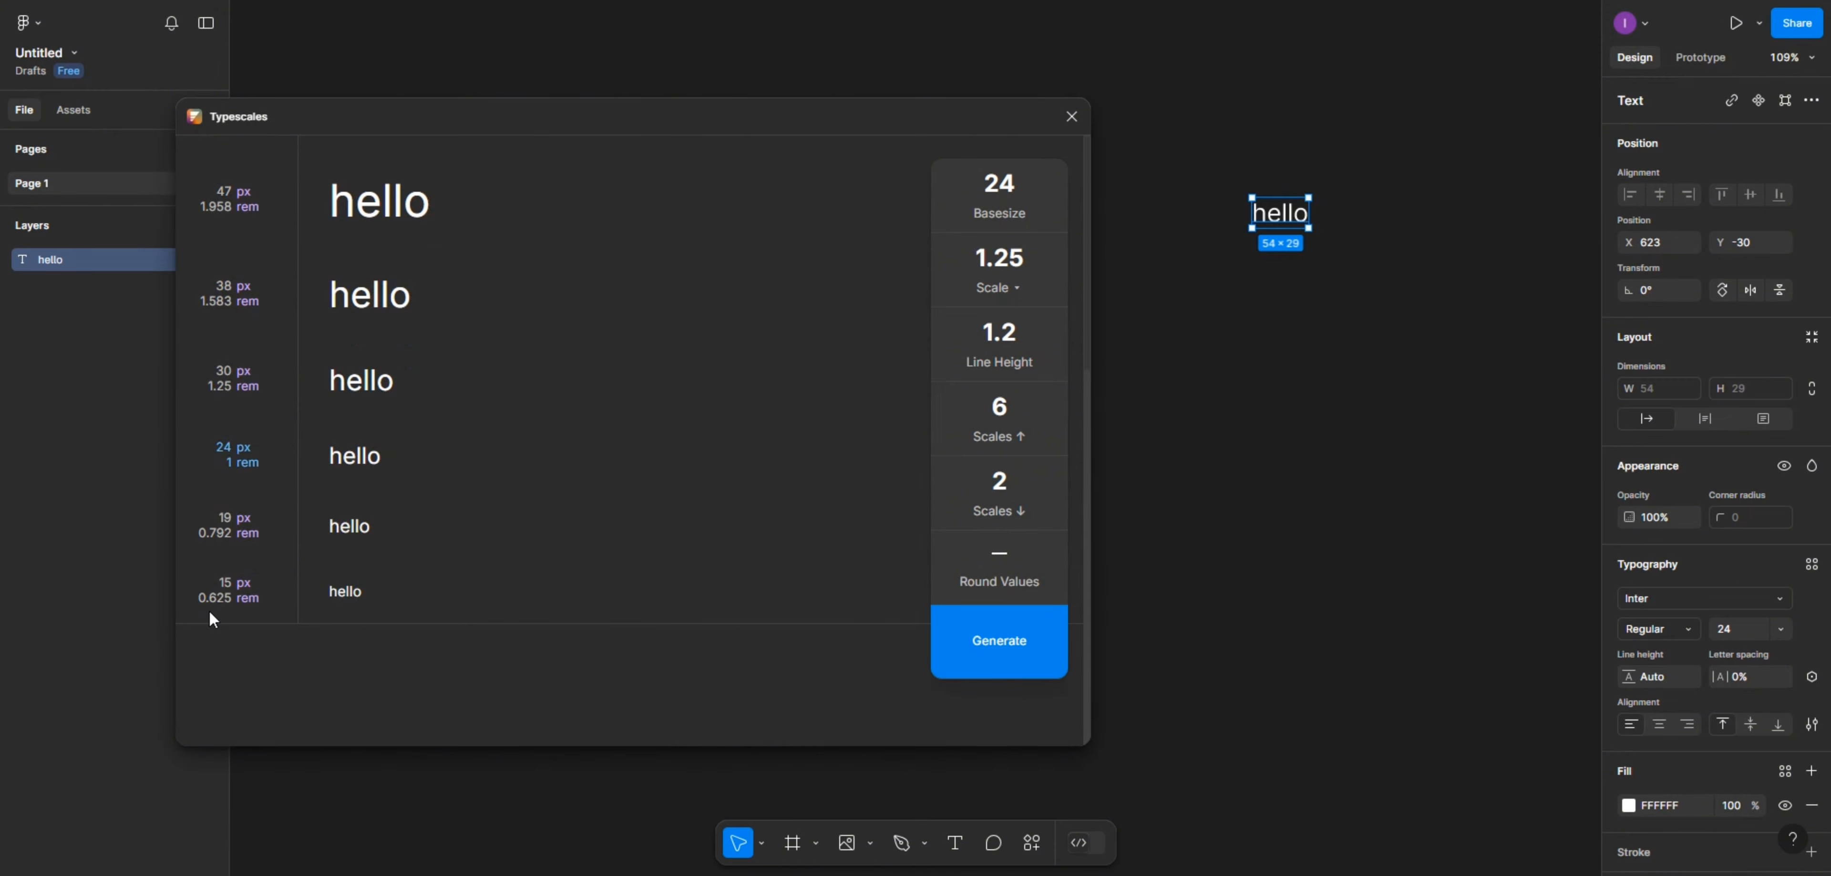
scroll(497, 566, up, 10)
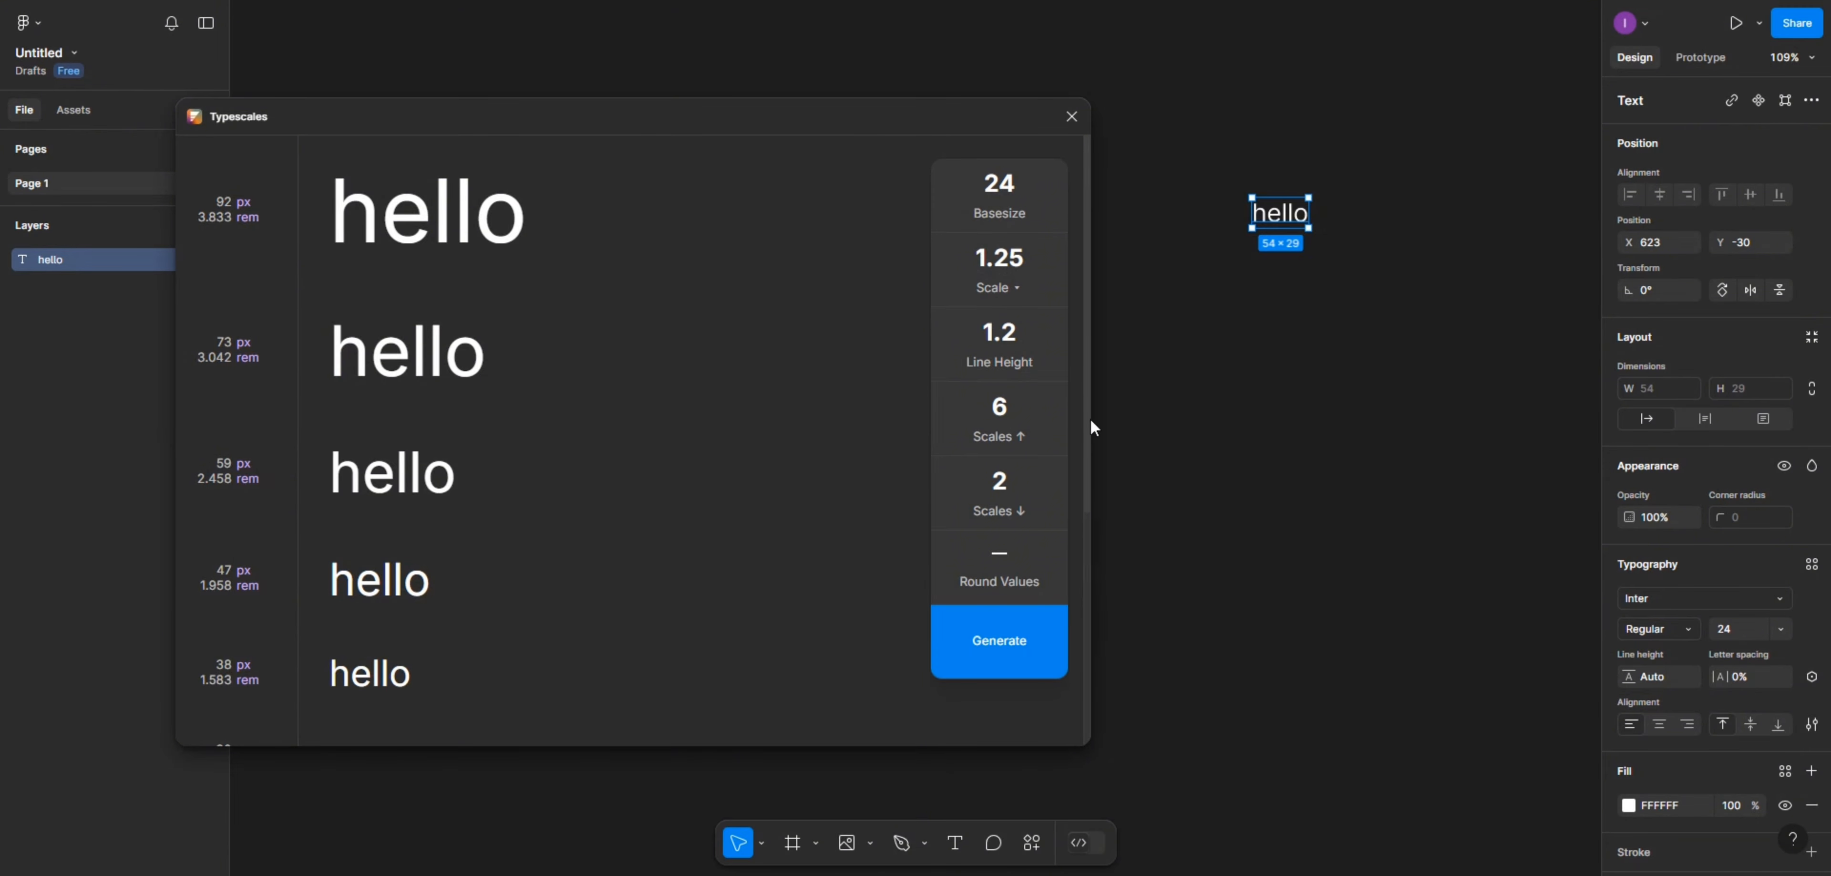
- Examine the plugin's base size, scale, line height and scale count settings against the preview
click(1379, 387)
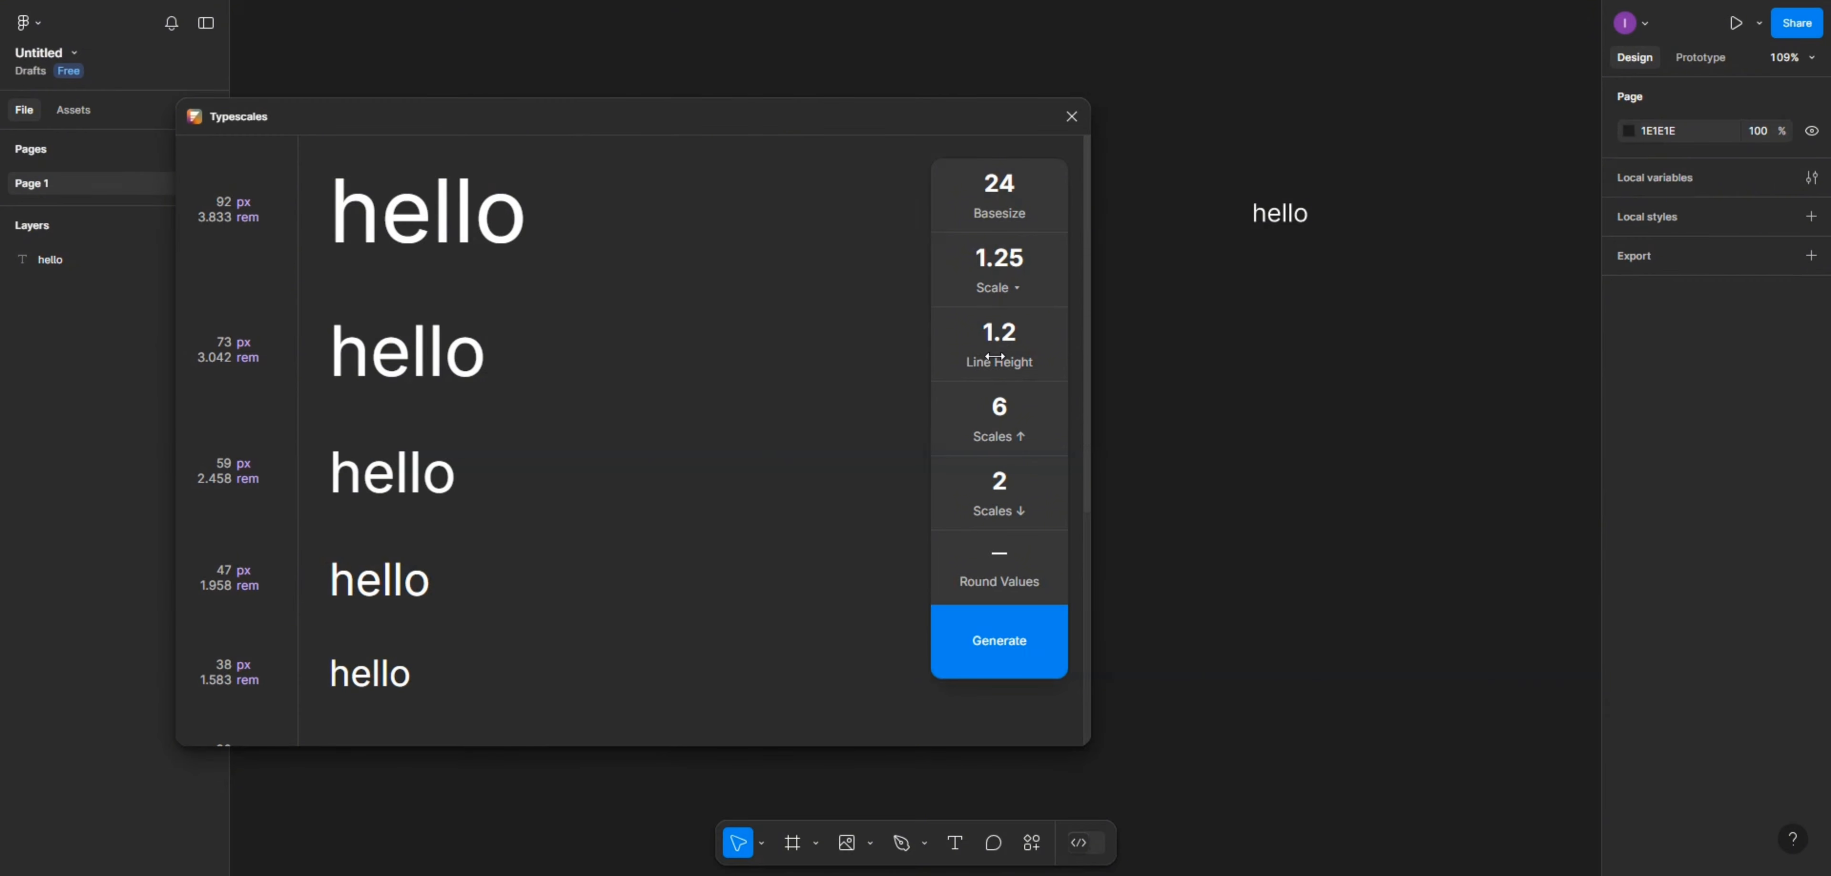
click(995, 479)
click(994, 405)
click(995, 332)
click(993, 257)
click(1005, 186)
scroll(988, 341, down, 2)
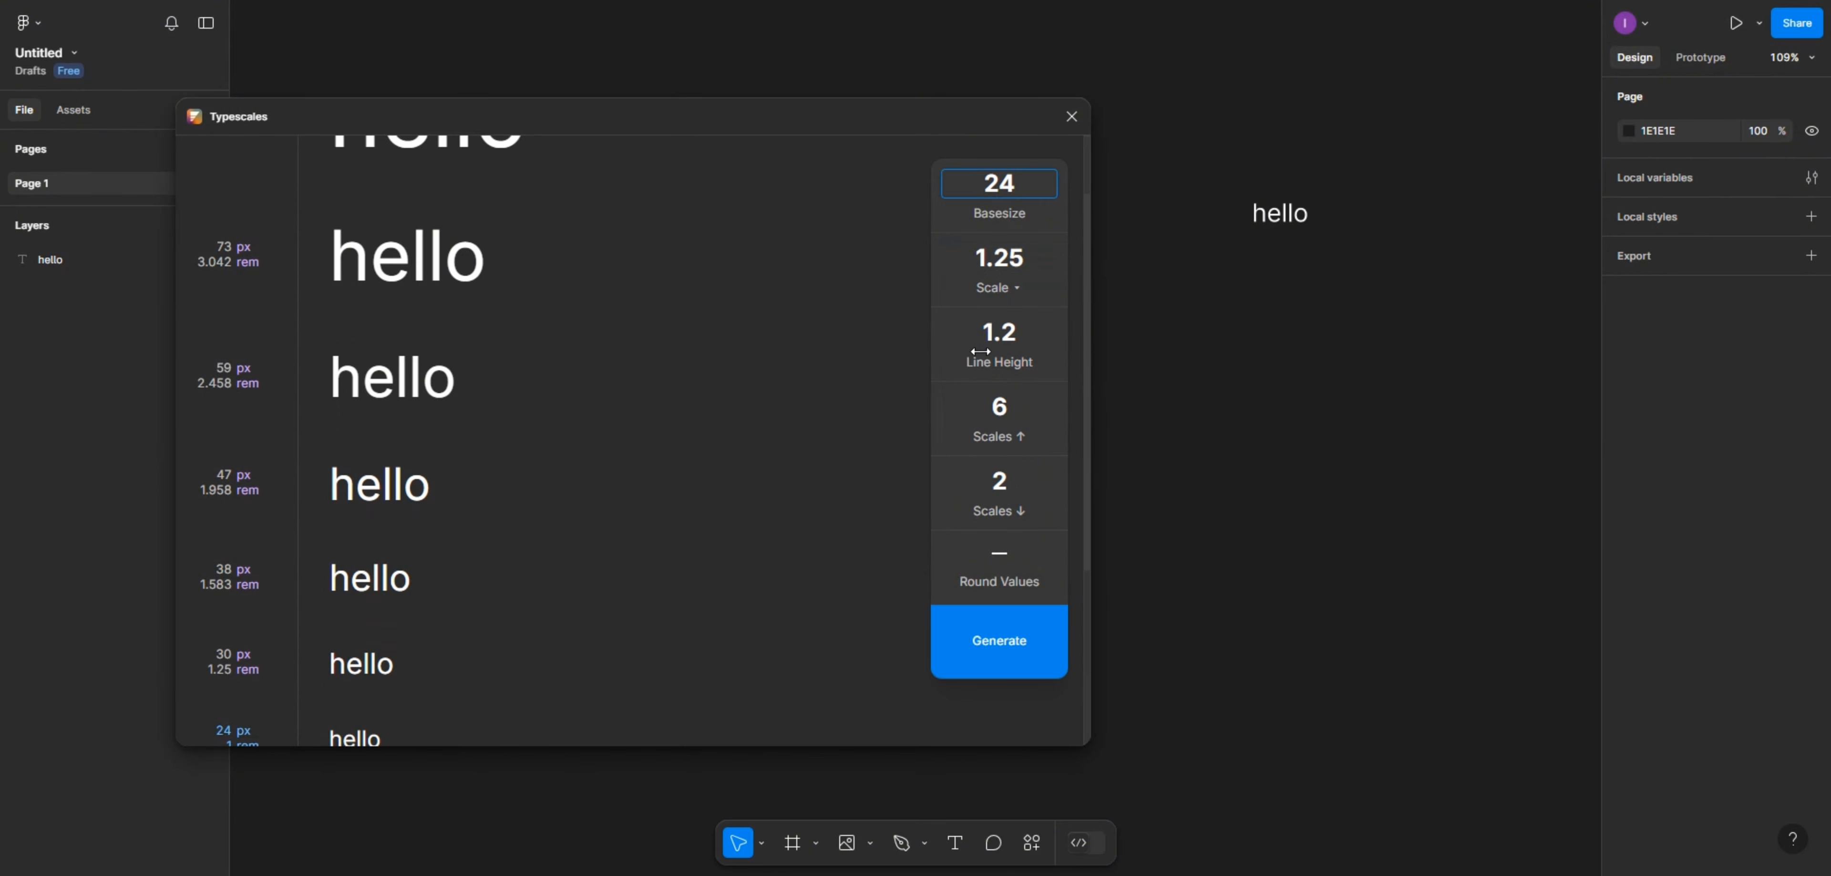
scroll(981, 351, up, 2)
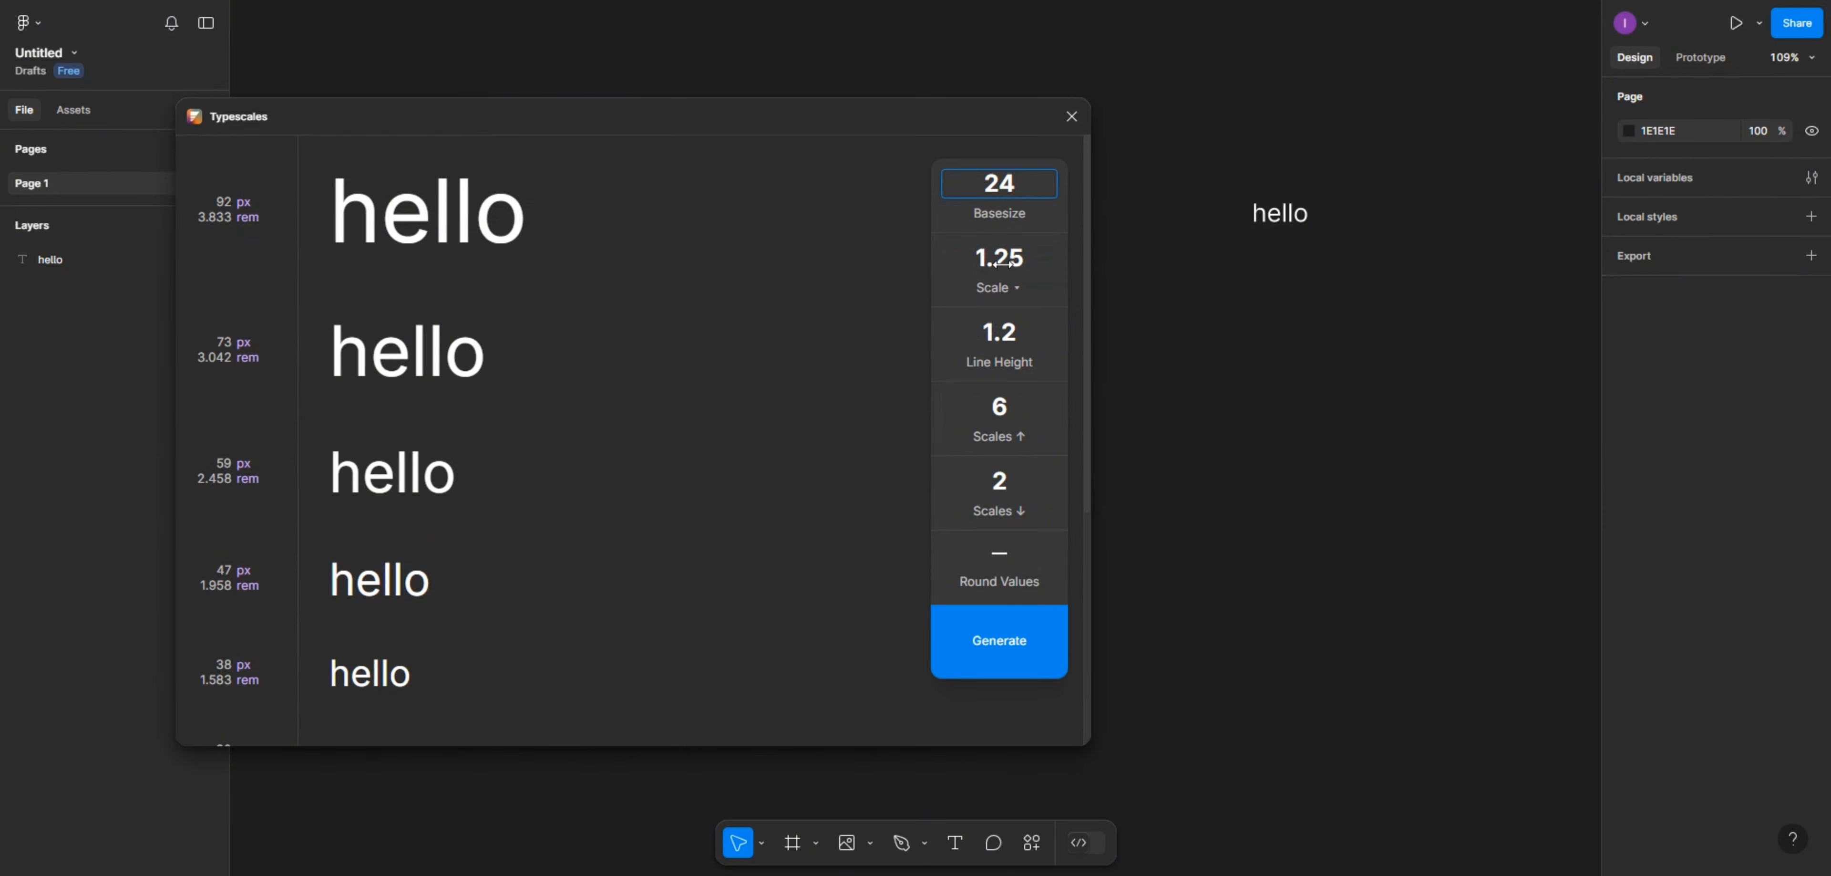
- Generate the type scale with base size 24 and scale 1.25, and move the resulting frame to X 115, Y 235
click(985, 648)
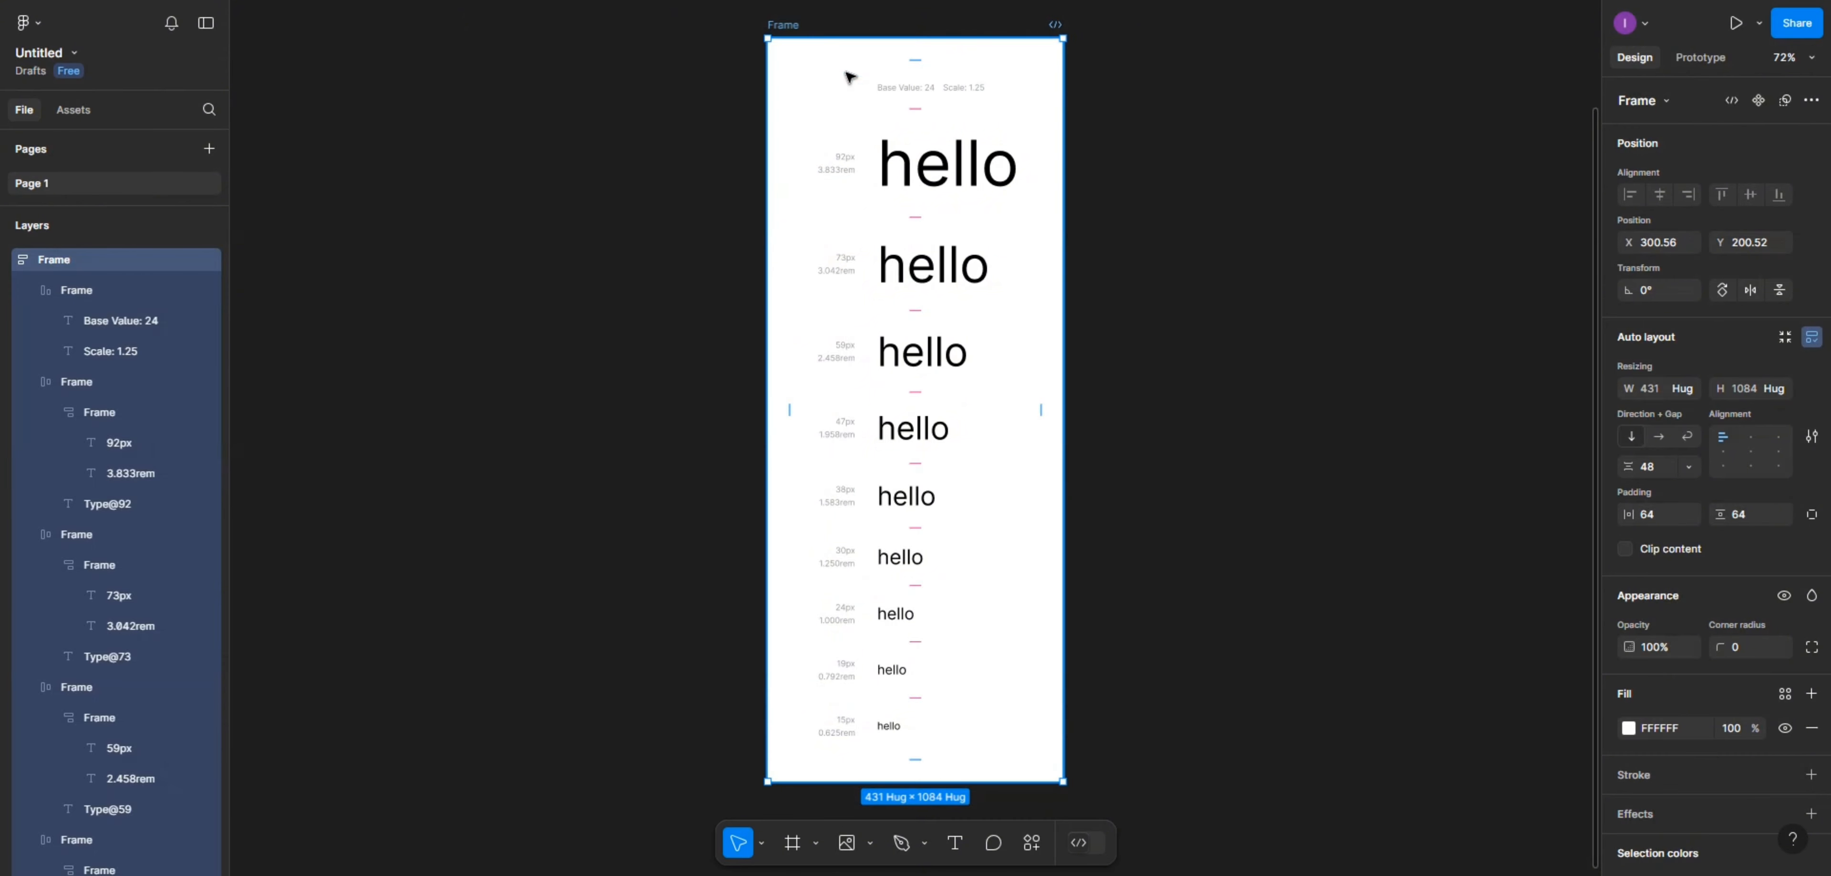
drag(812, 73, 700, 91)
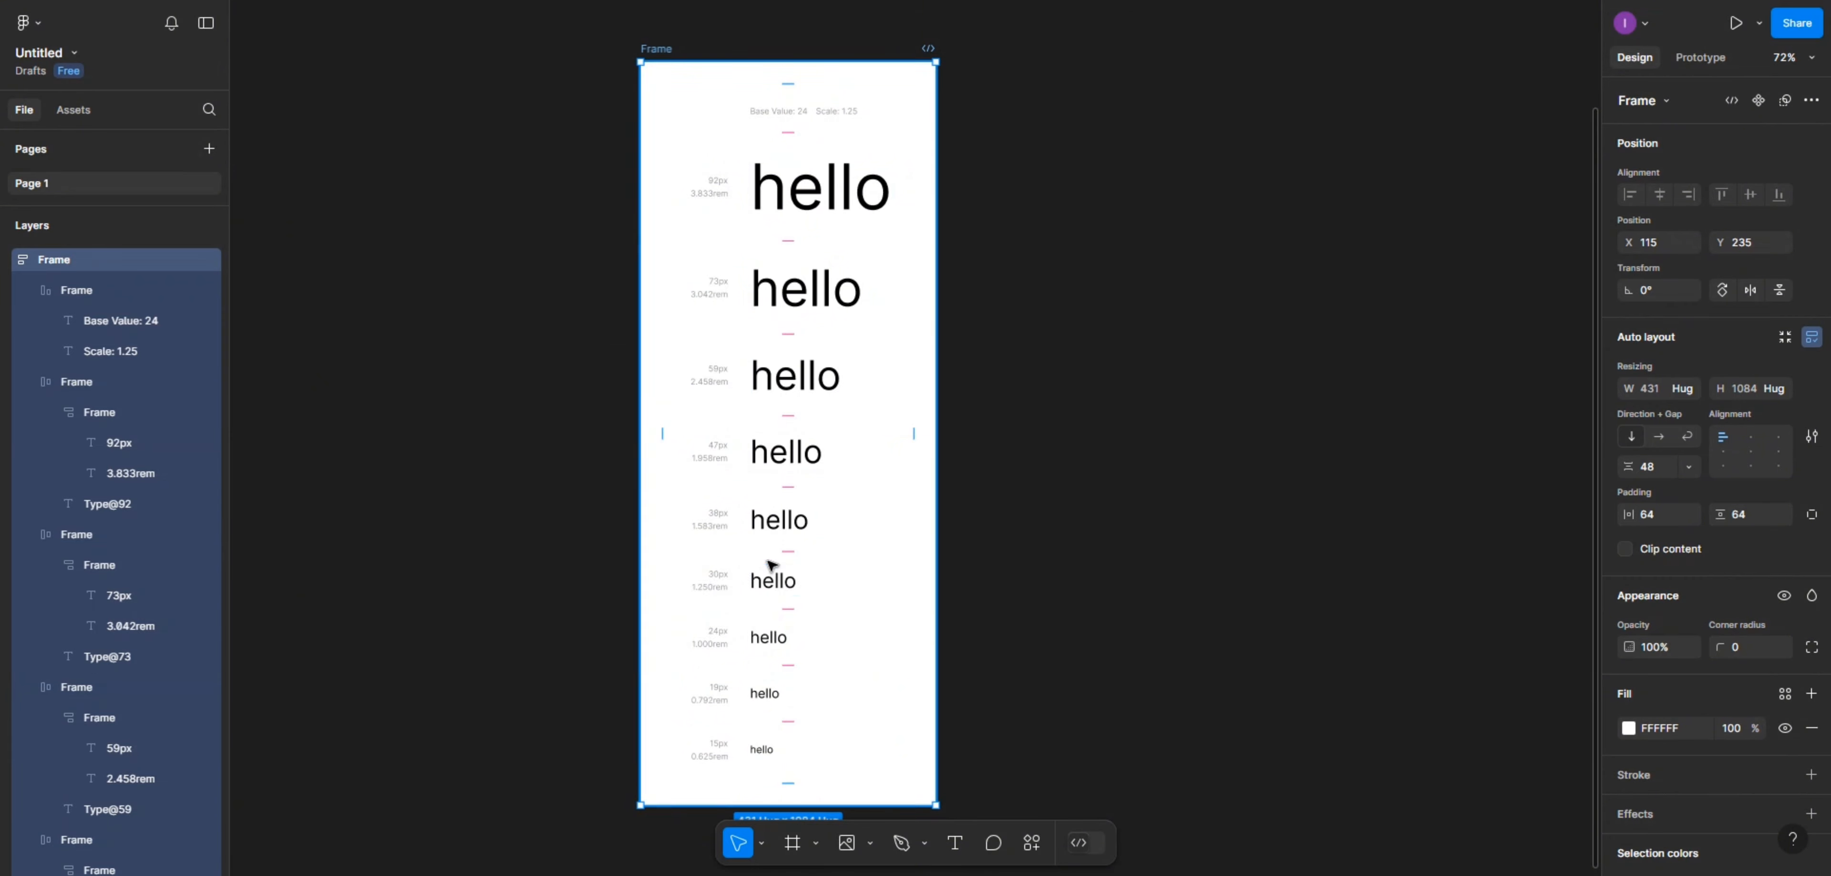
scroll(774, 661, down, 1)
scroll(771, 568, up, 1)
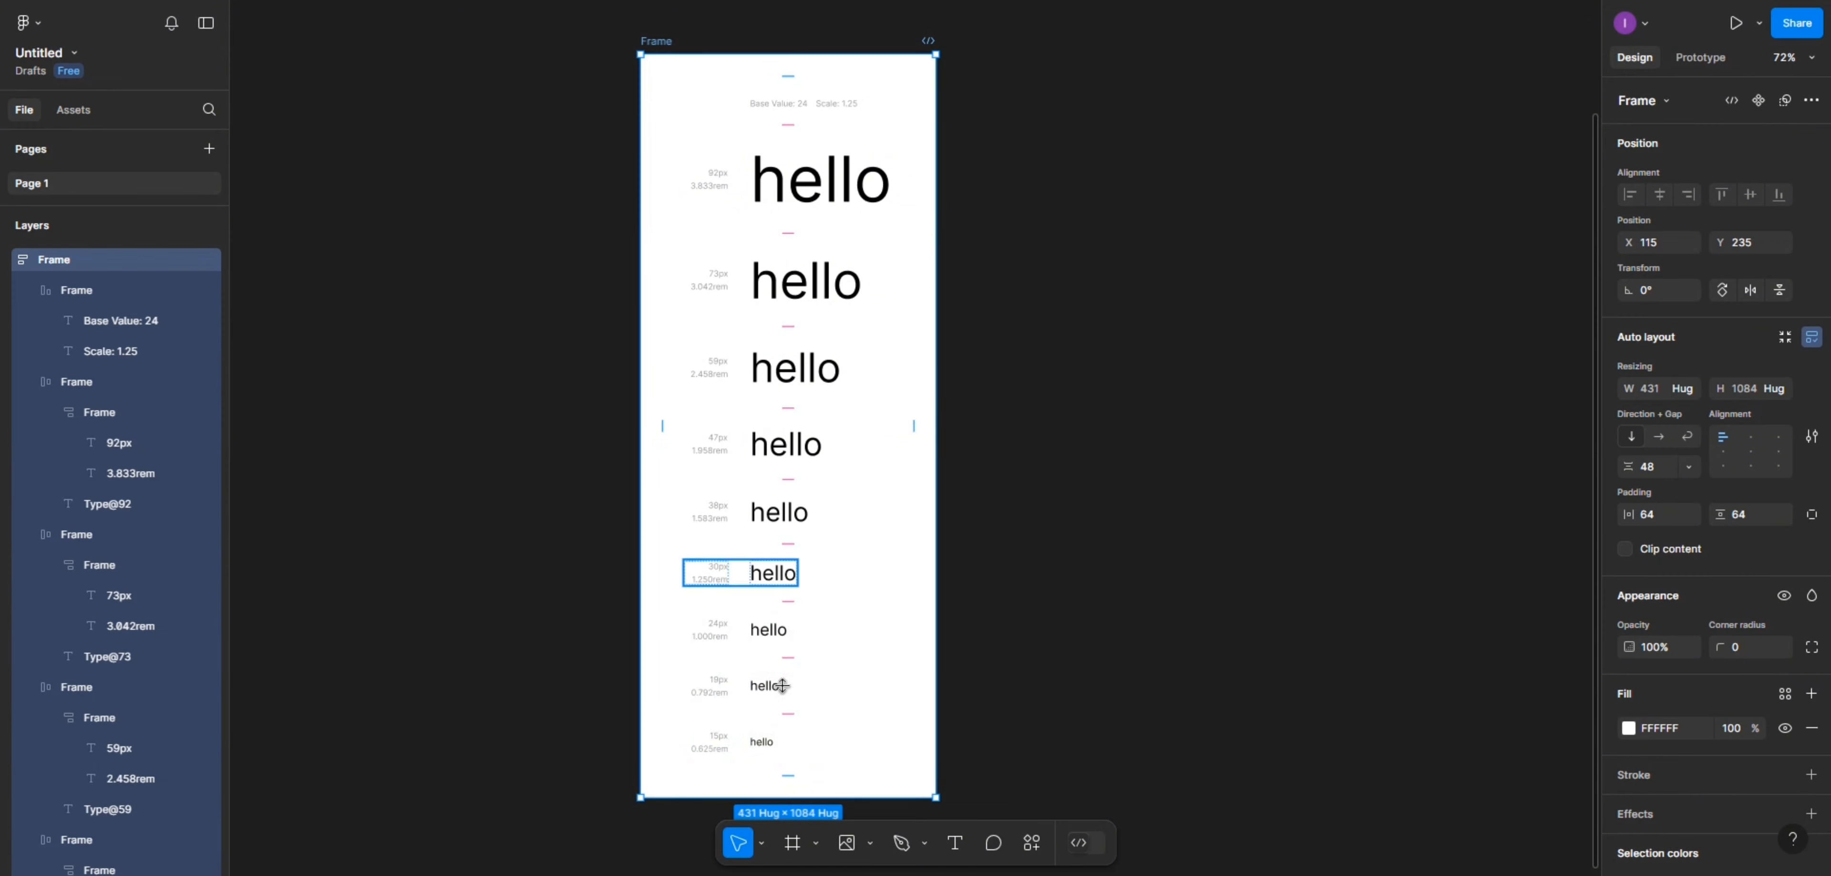
- Set the smallest "hello" sample in the frame to font size 14 with Regular weight
double_click(764, 743)
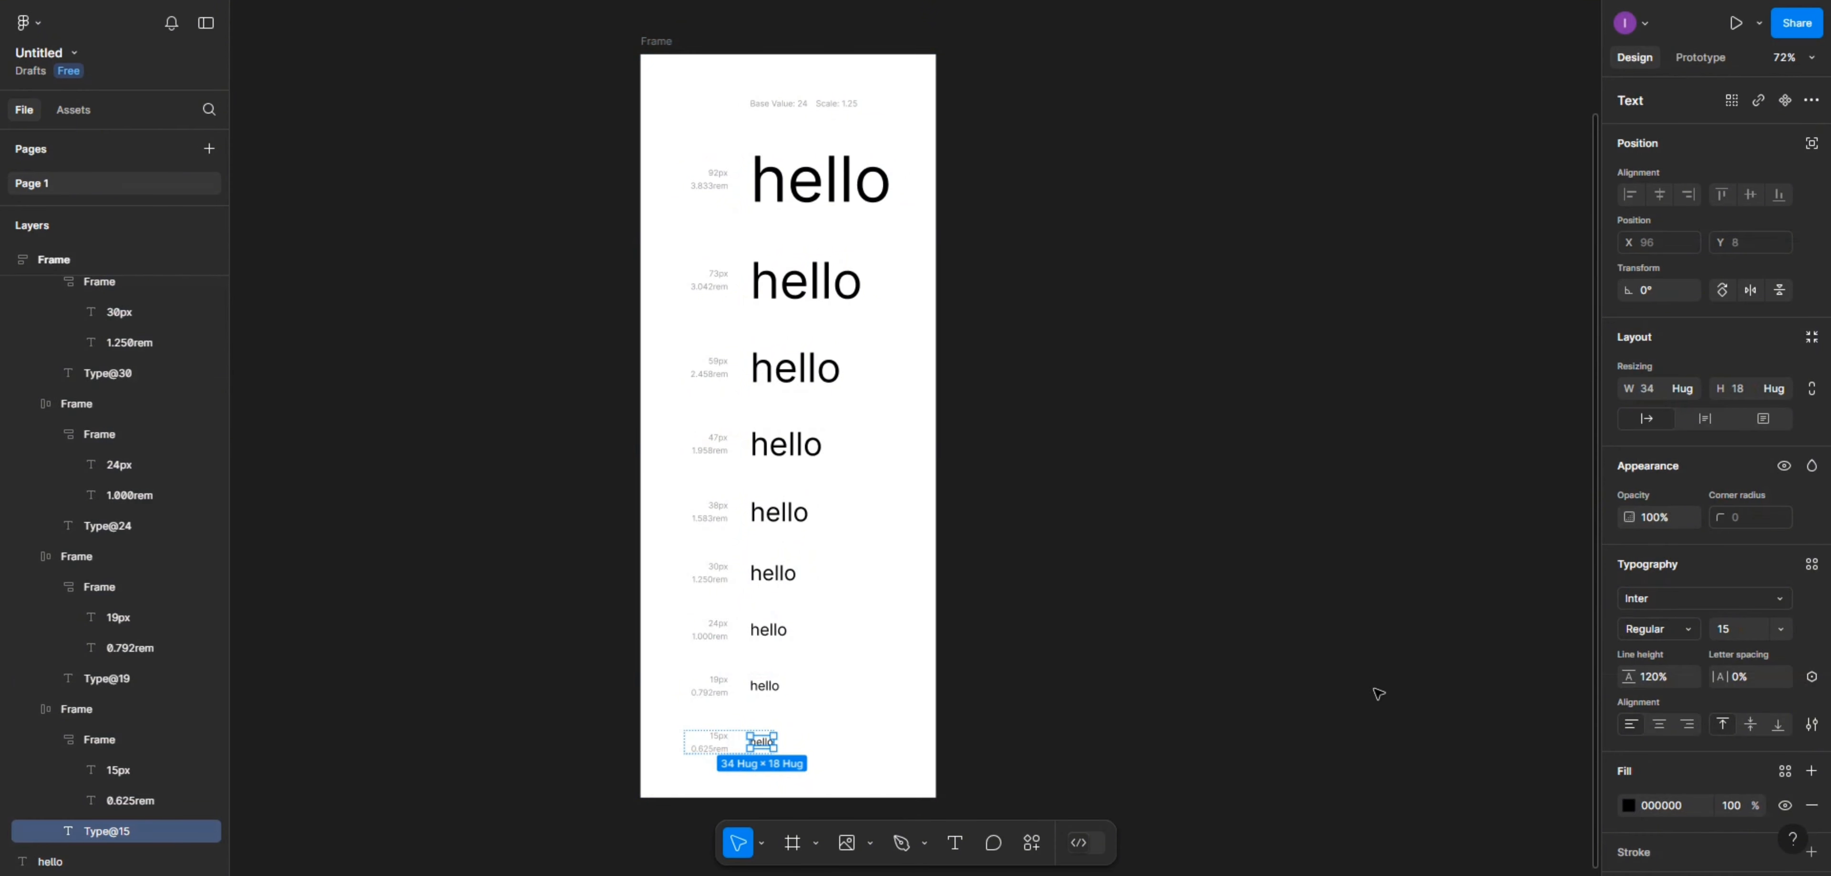
click(1781, 630)
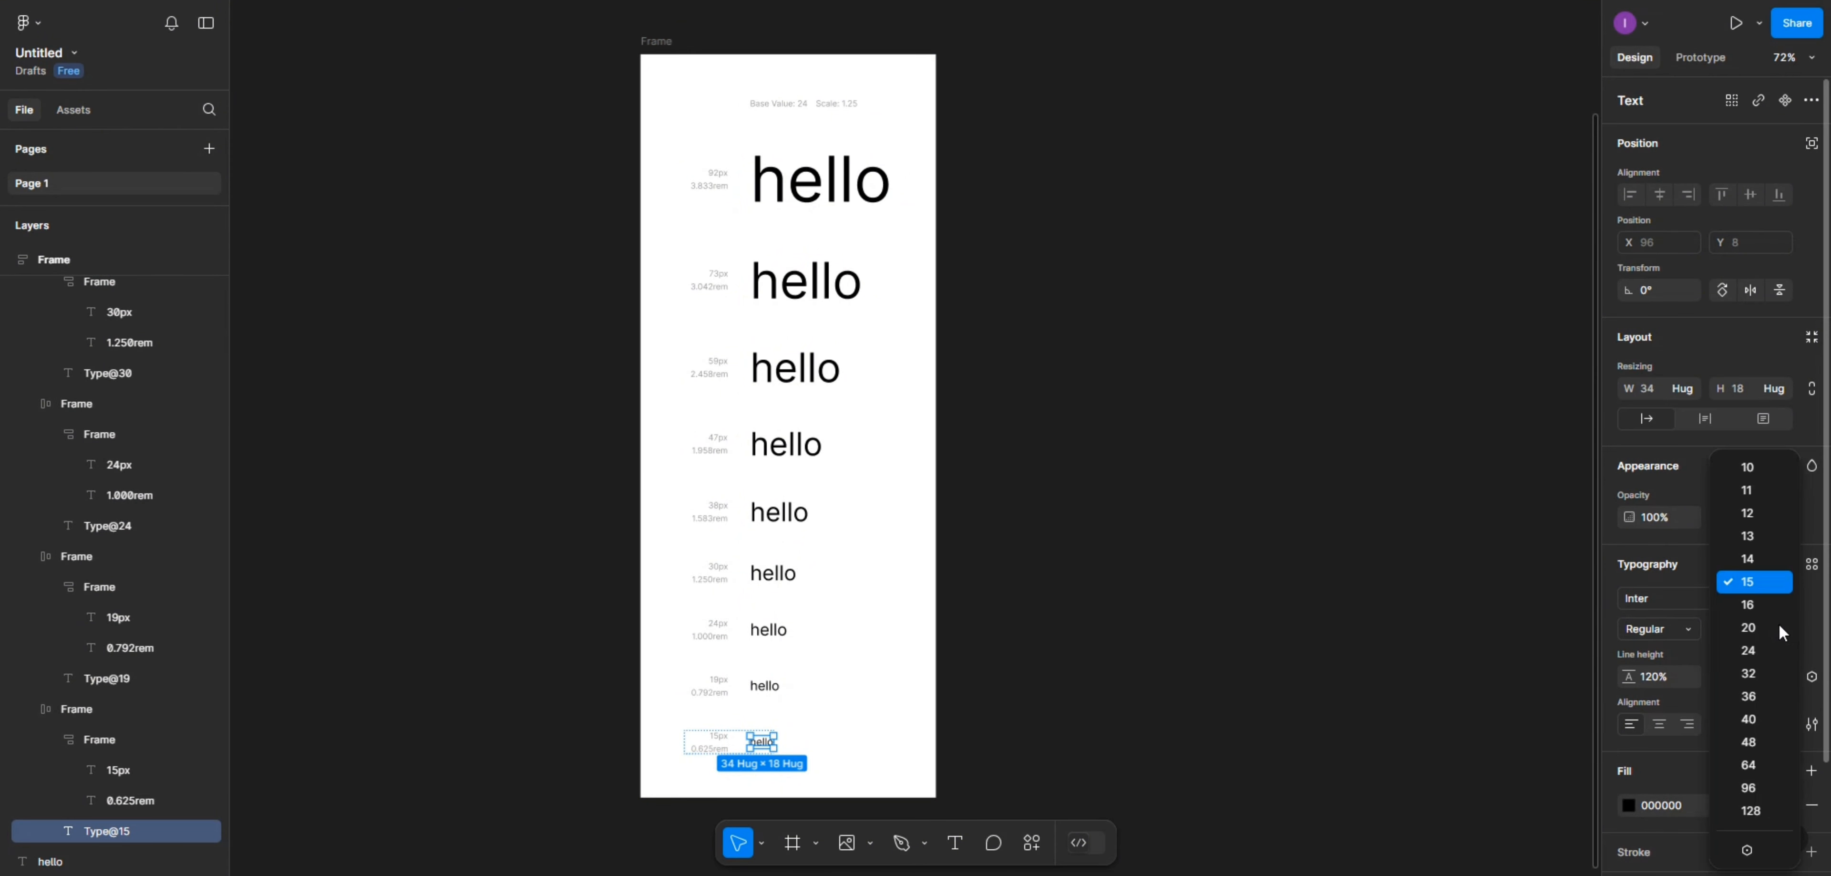
click(1759, 563)
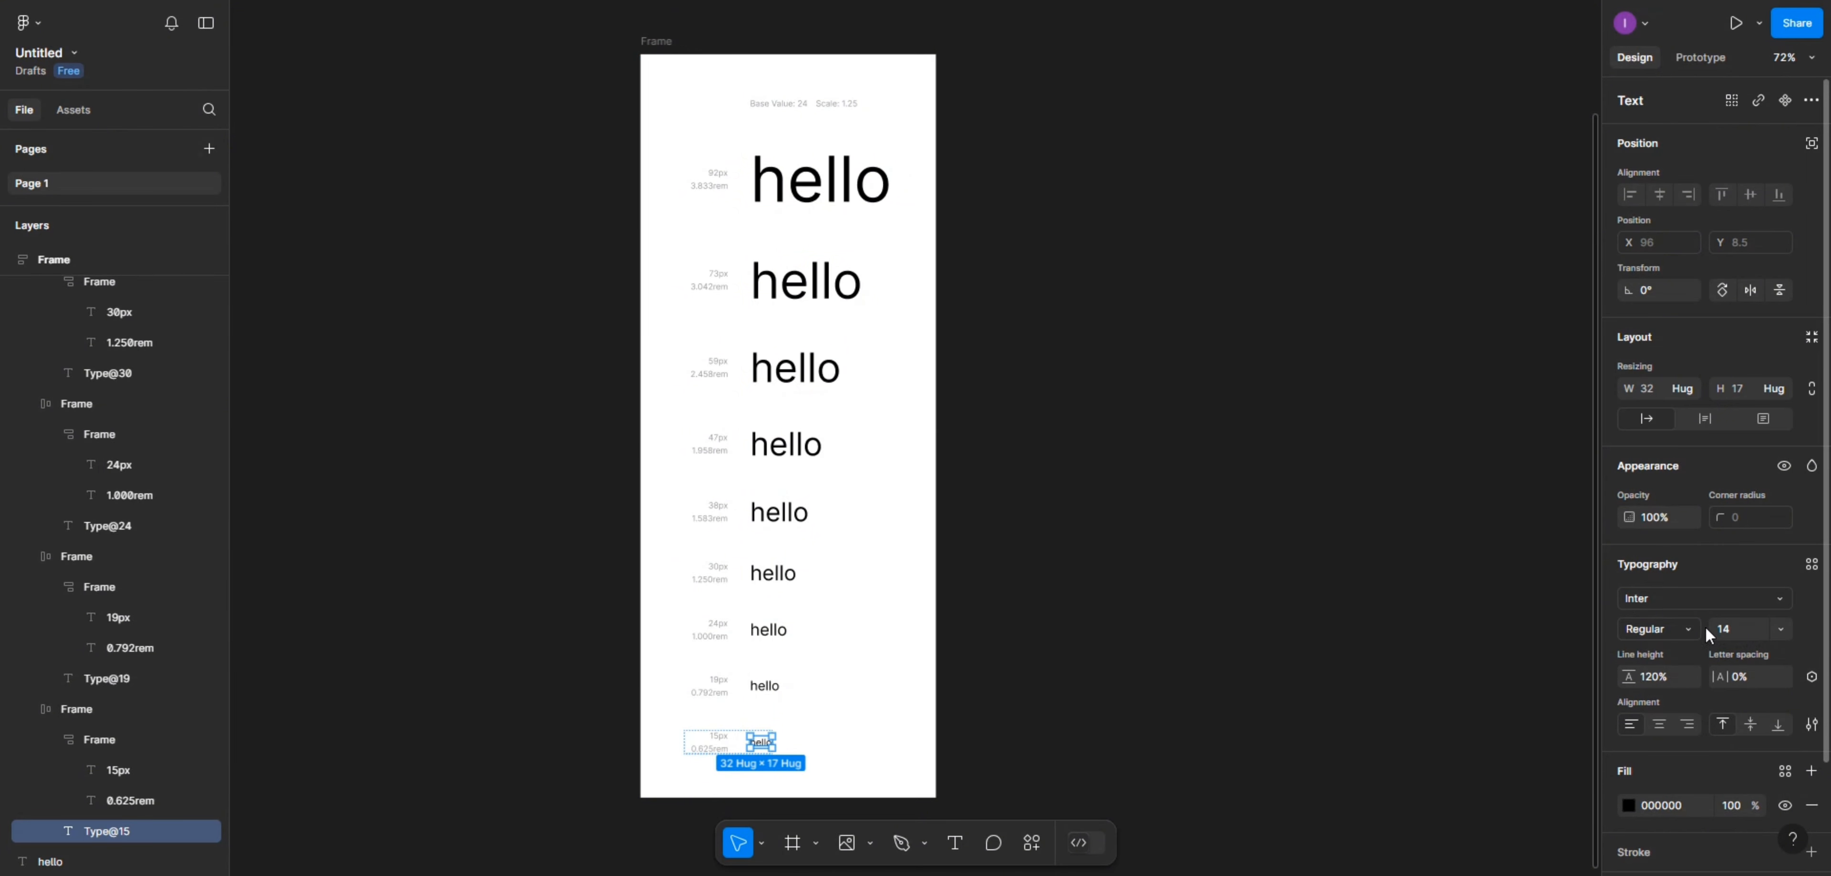
click(1690, 630)
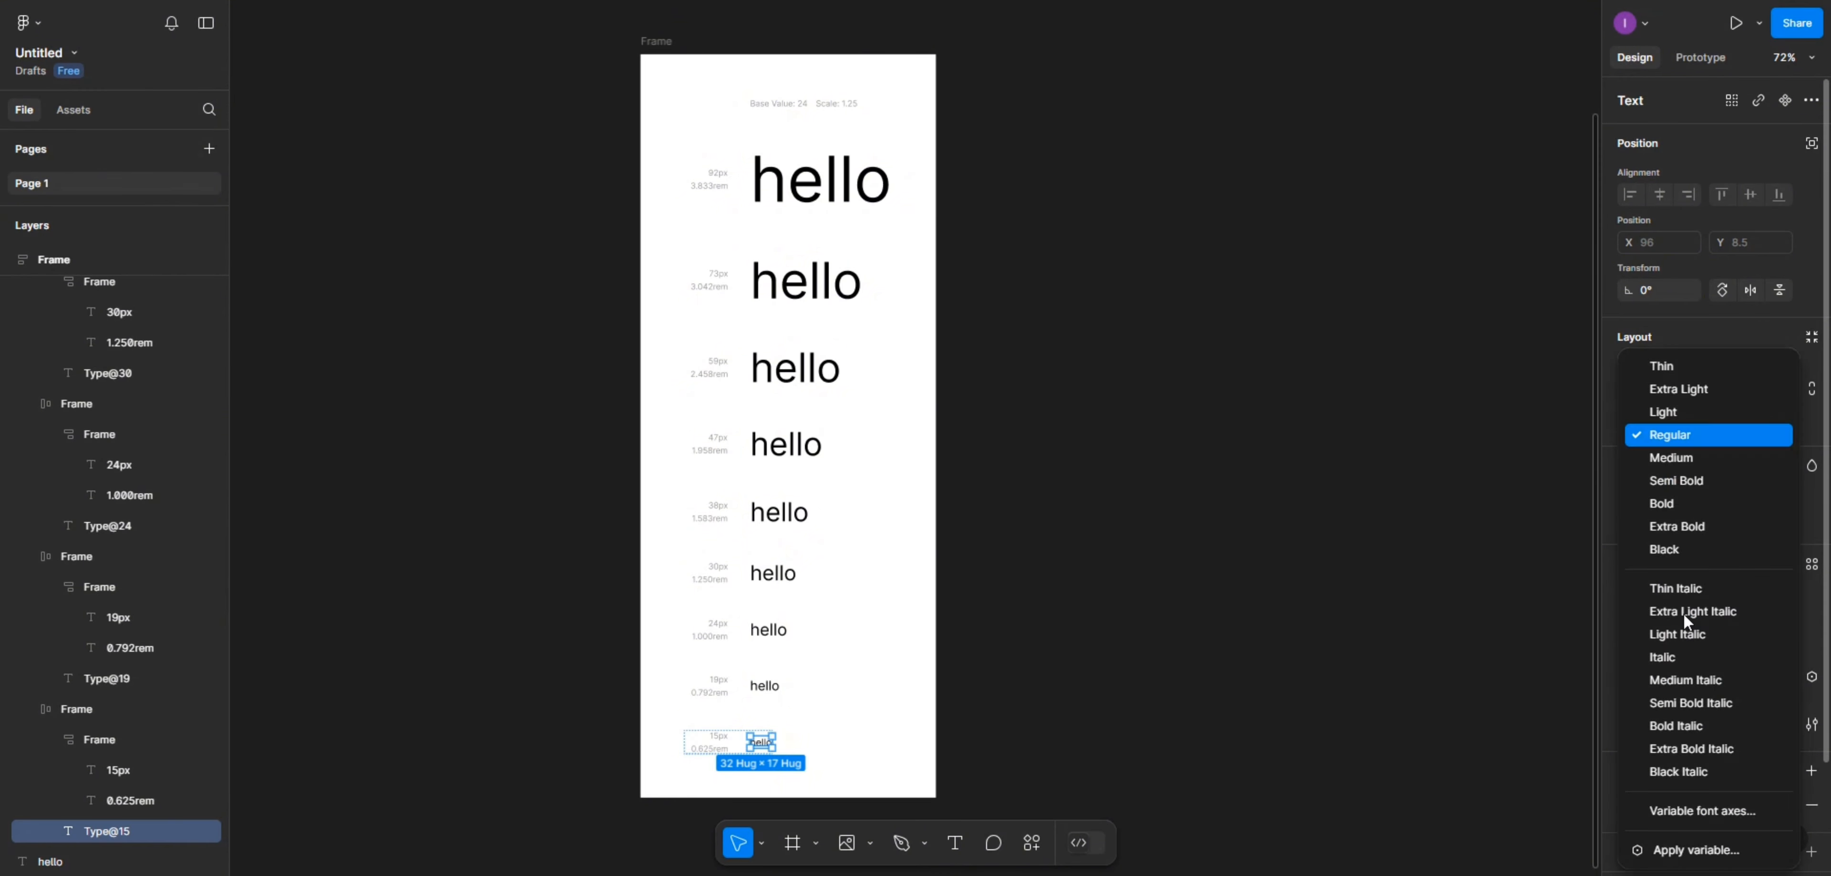
click(1658, 437)
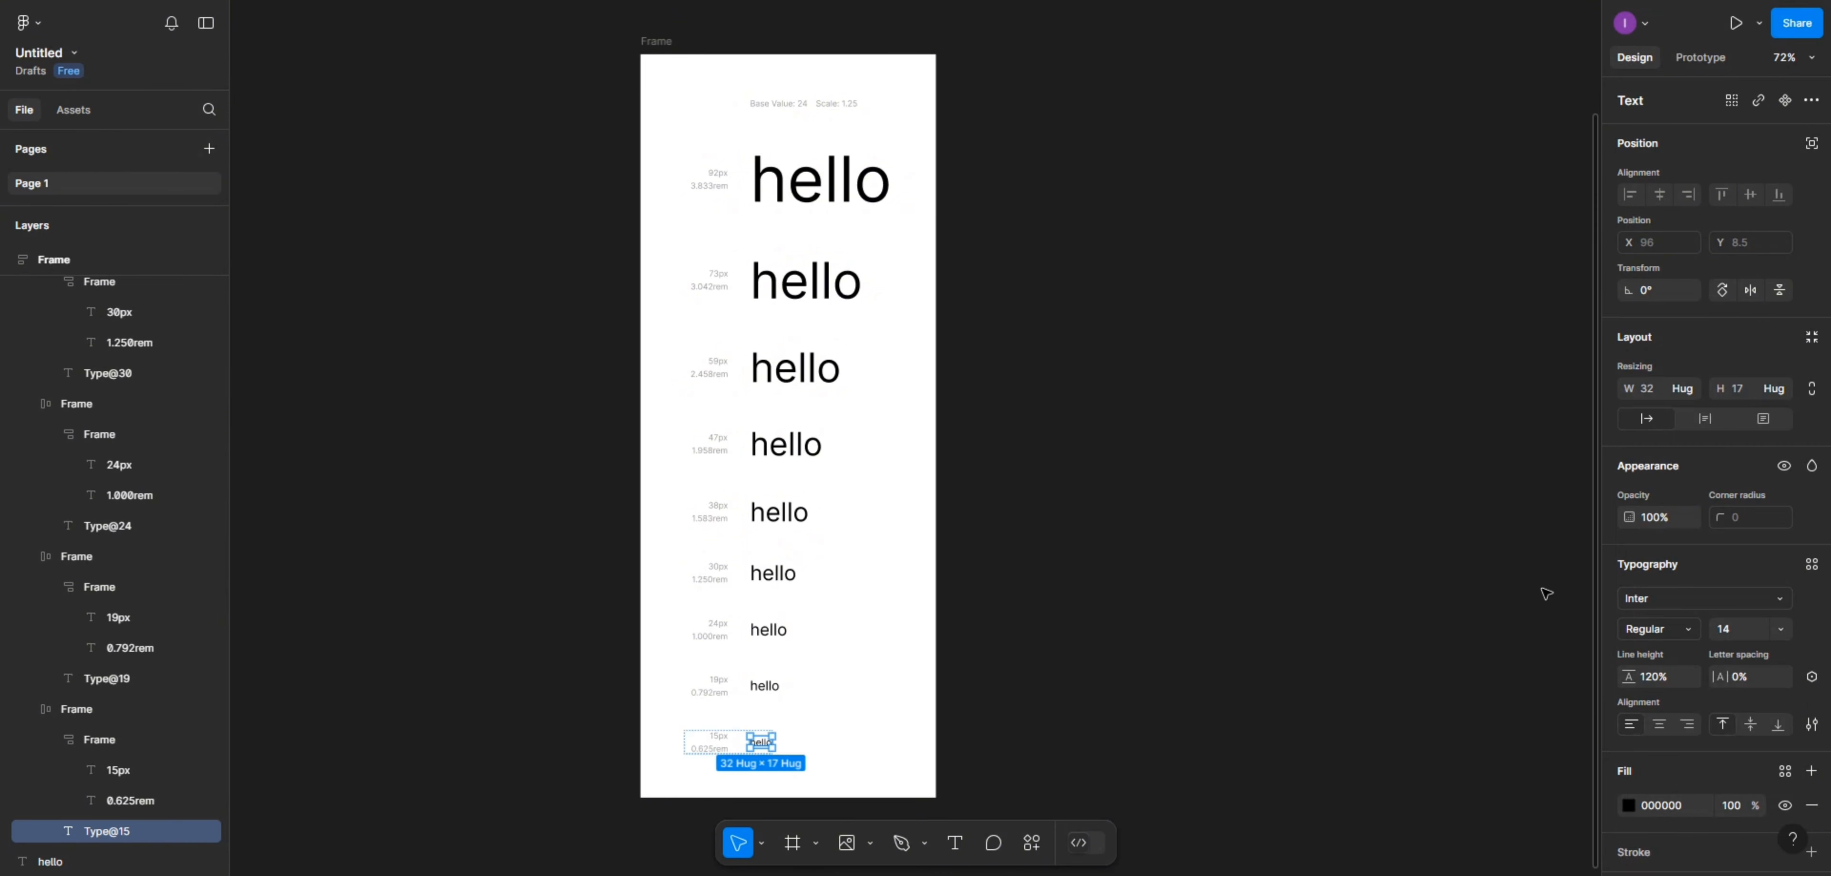
- Start creating a new text style from the smallest "hello" sample
click(1811, 563)
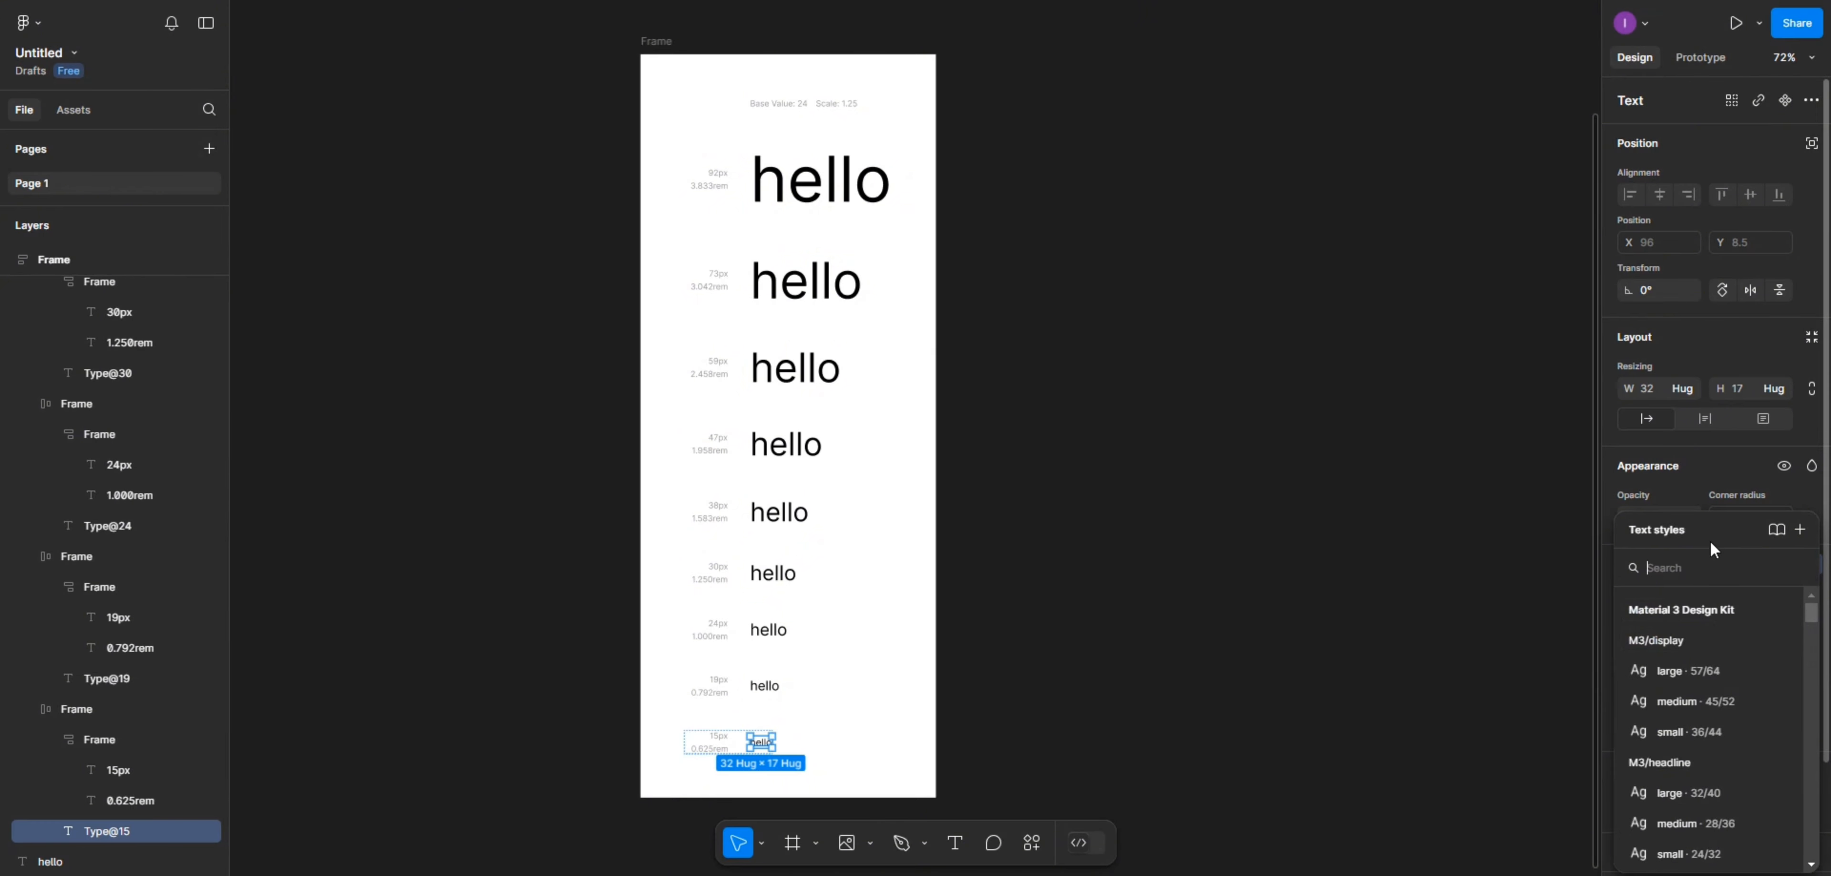
click(1799, 529)
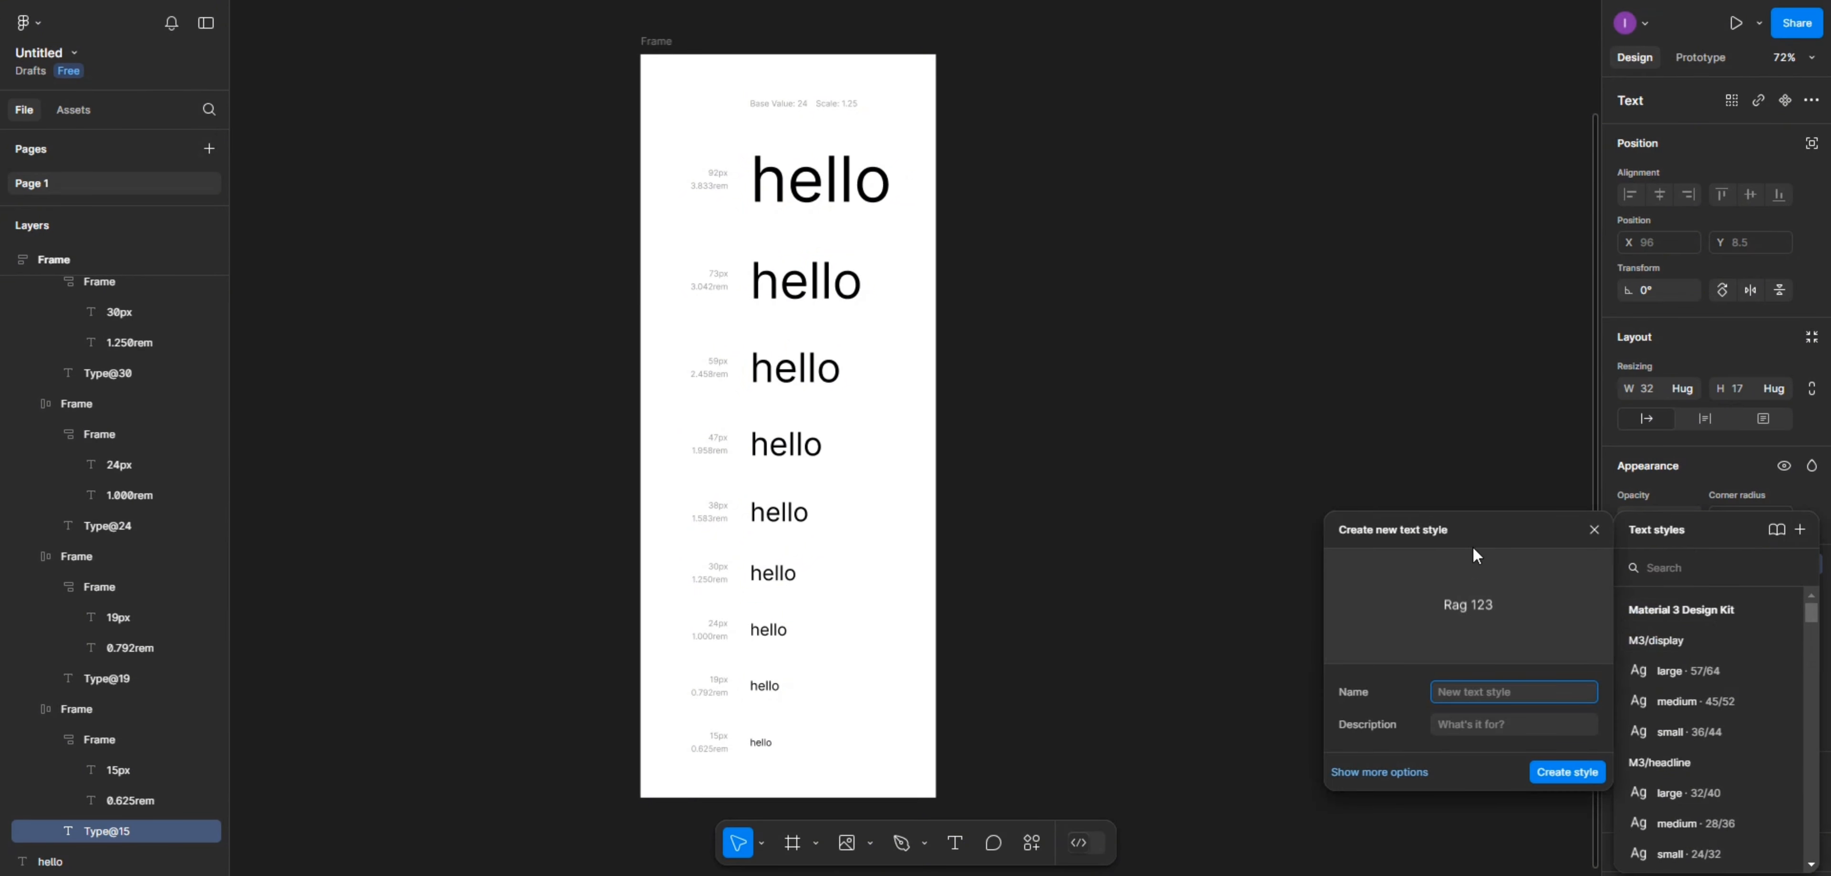